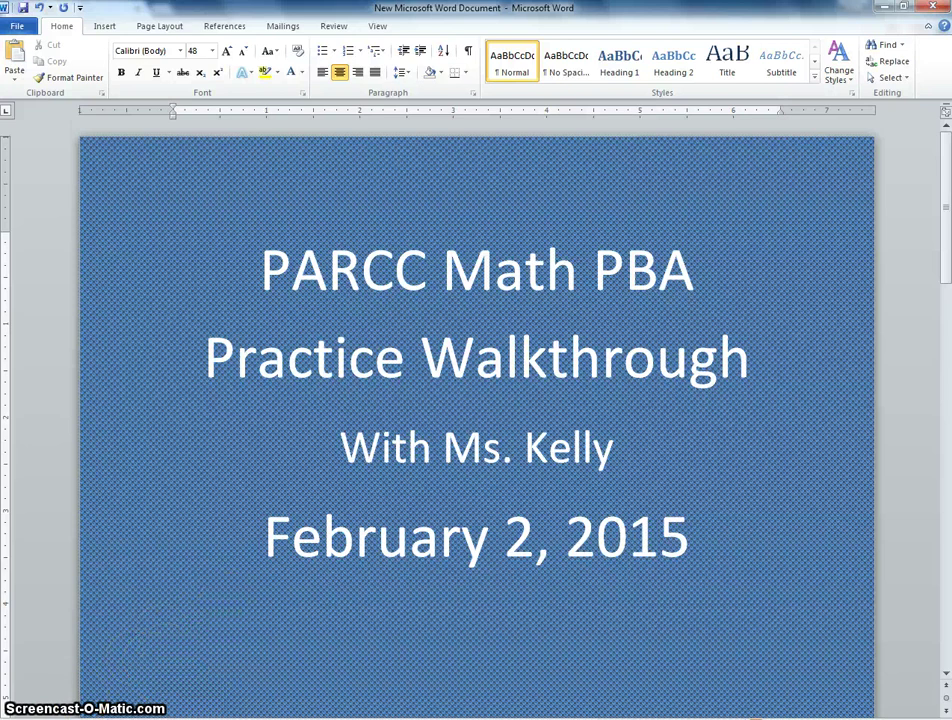
Step: In the Chrome window, search Google for 'parcc practice test'
mouse_move(200, 719)
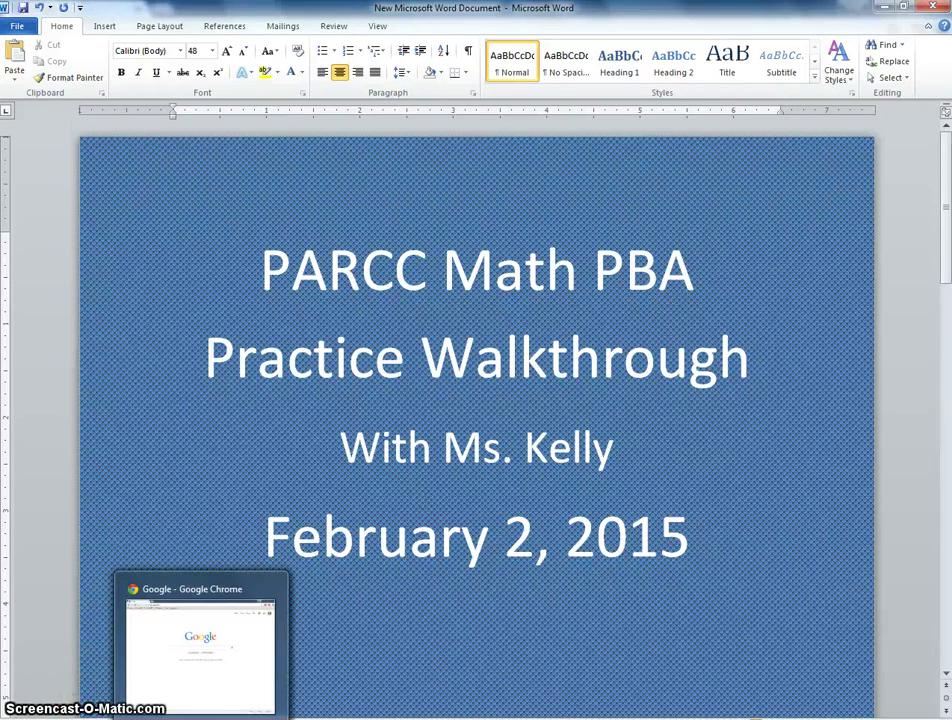
click(268, 590)
click(295, 306)
text(parcc p)
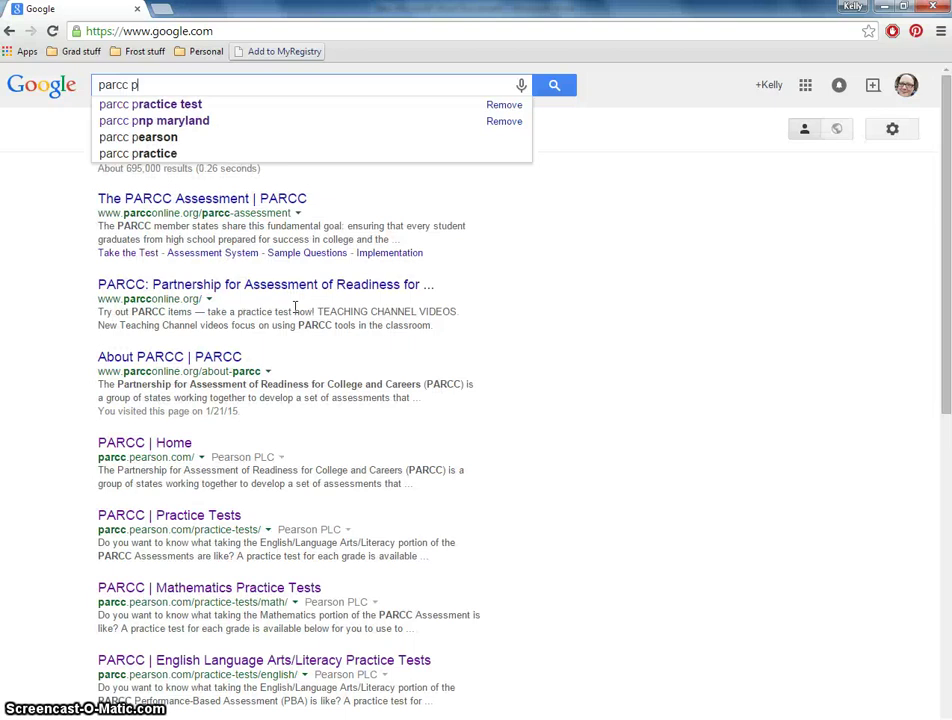
text(ractice te)
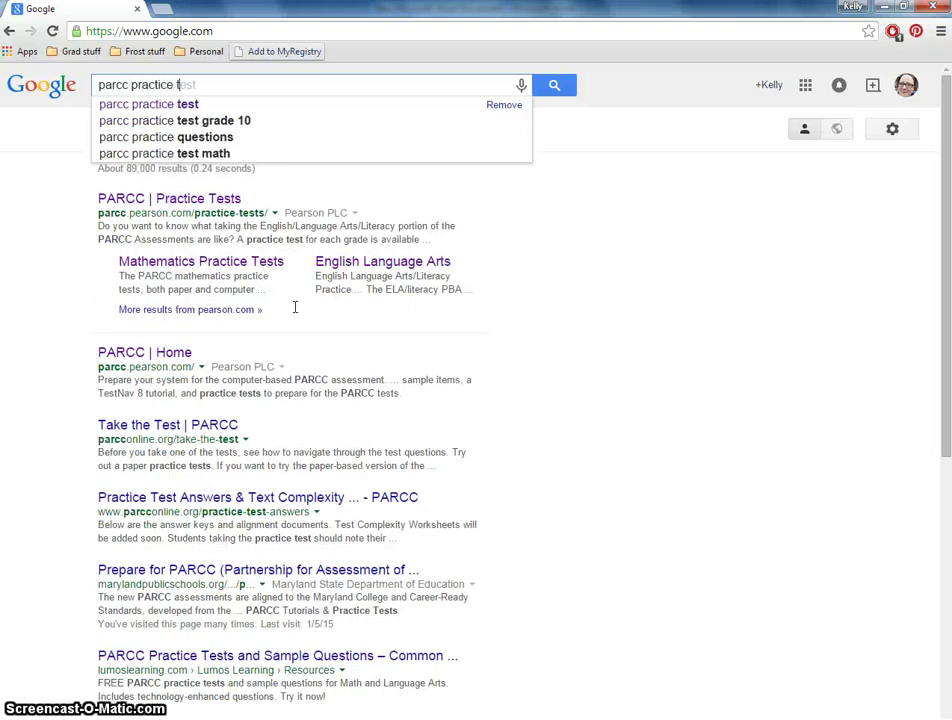
text(st)
key(Return)
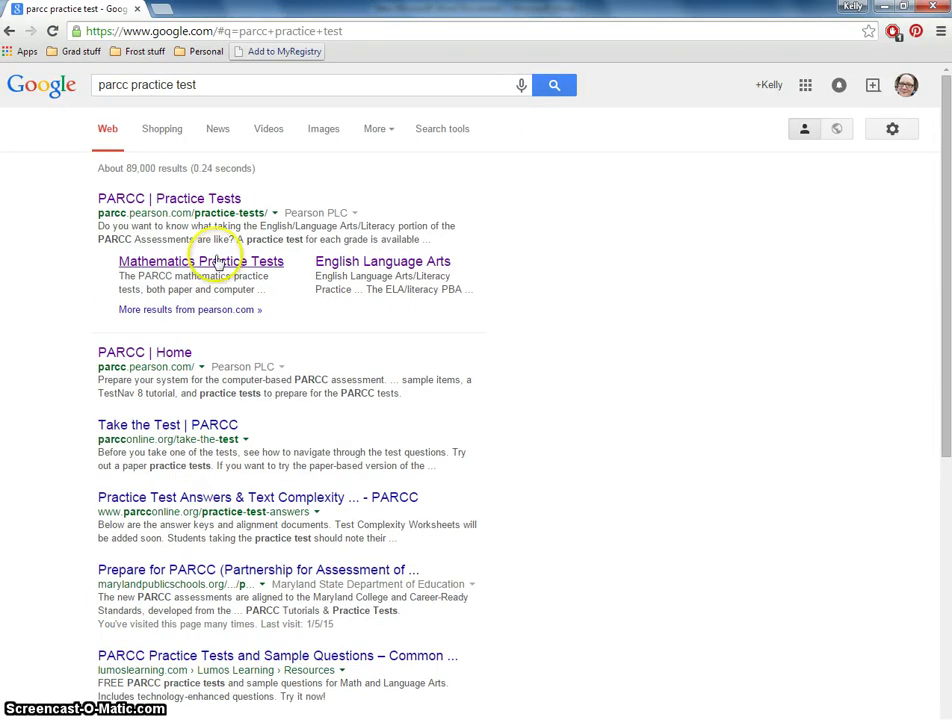
Step: Open the PARCC Practice Tests result and go to the mathematics practice tests
click(207, 197)
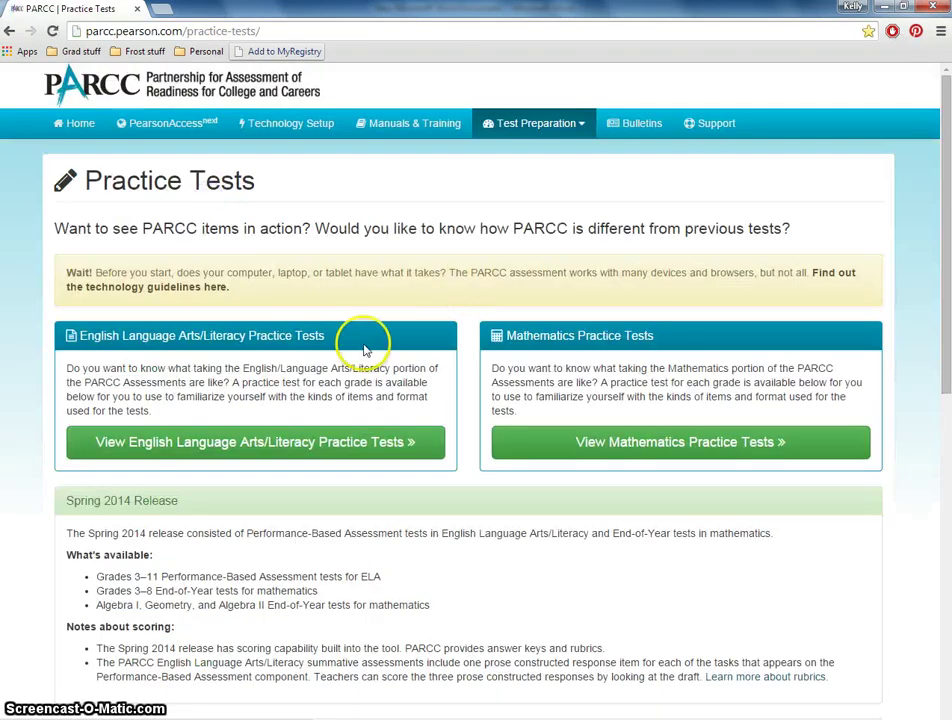
click(568, 442)
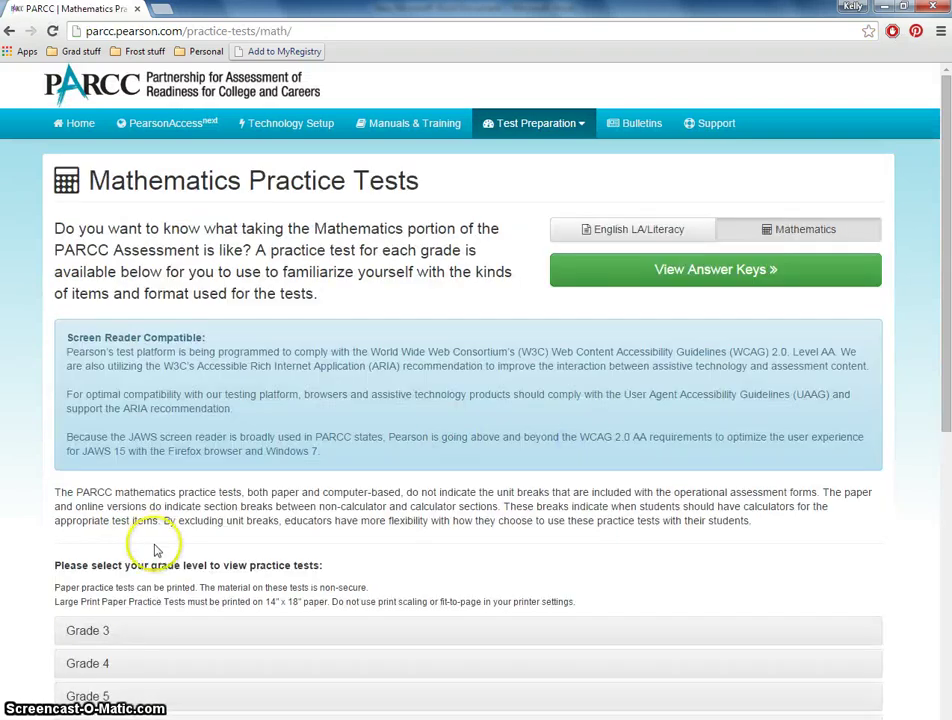
scroll(155, 546, down, 3)
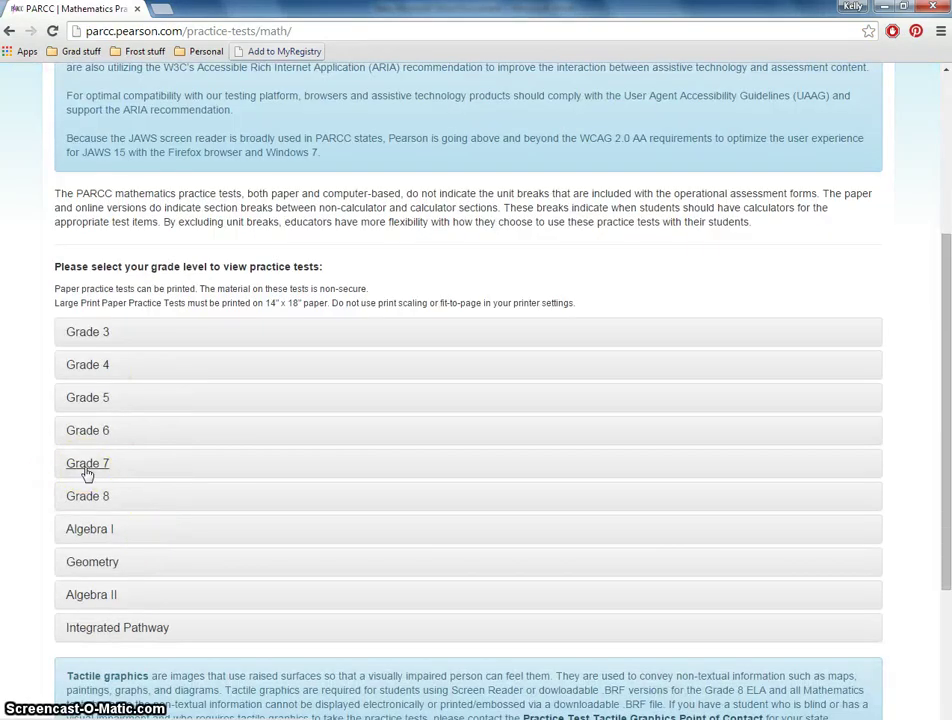
Step: Expand Grade 7 and launch the PBA Computer-Based Practice Test
click(87, 466)
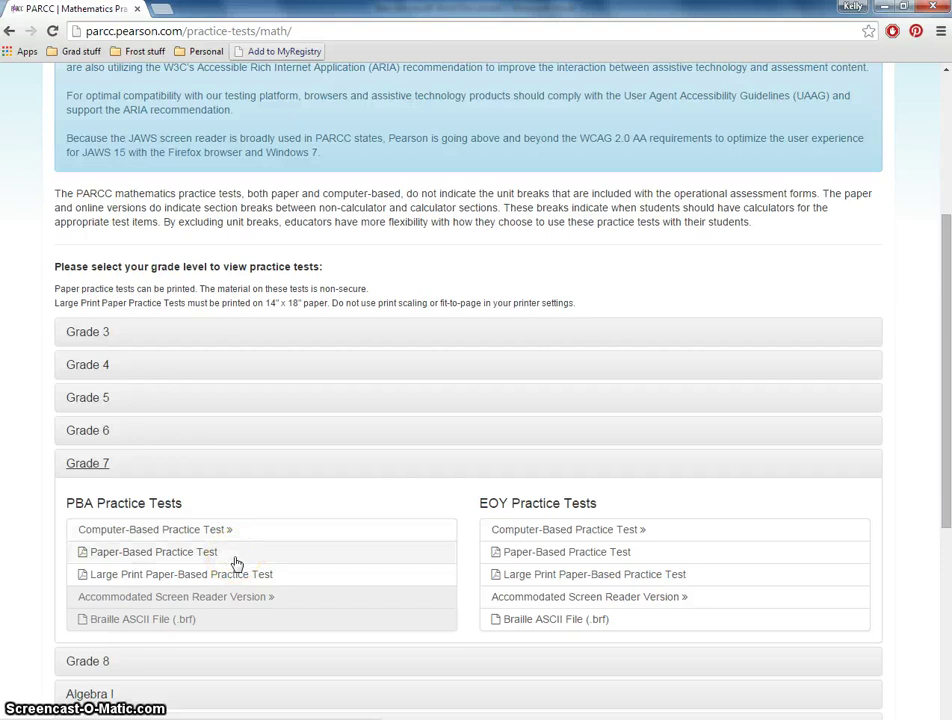
click(268, 577)
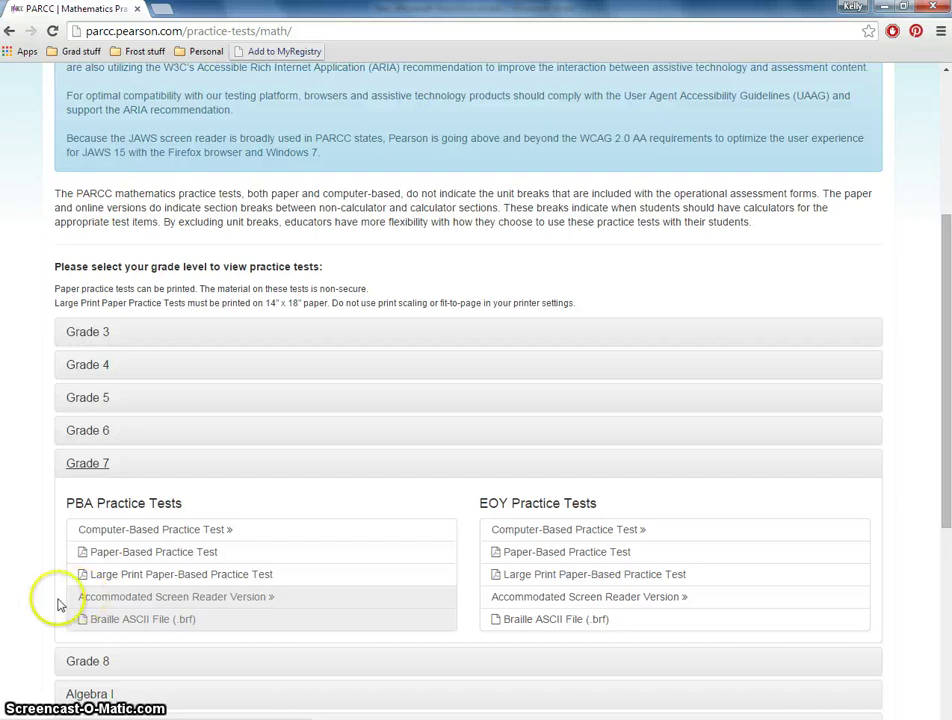
click(289, 608)
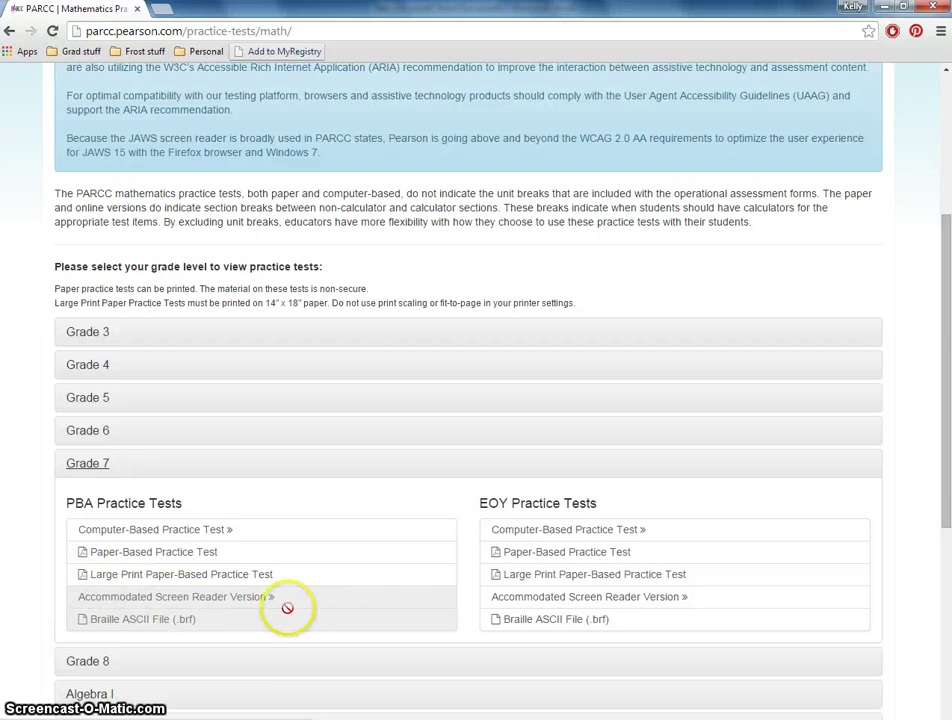
click(140, 620)
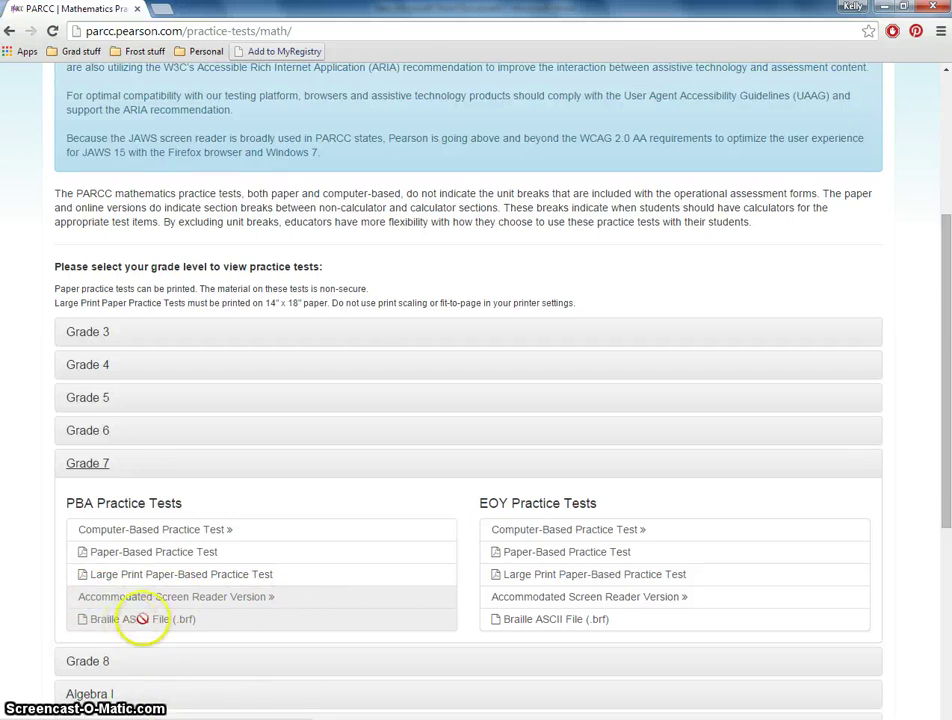
click(139, 535)
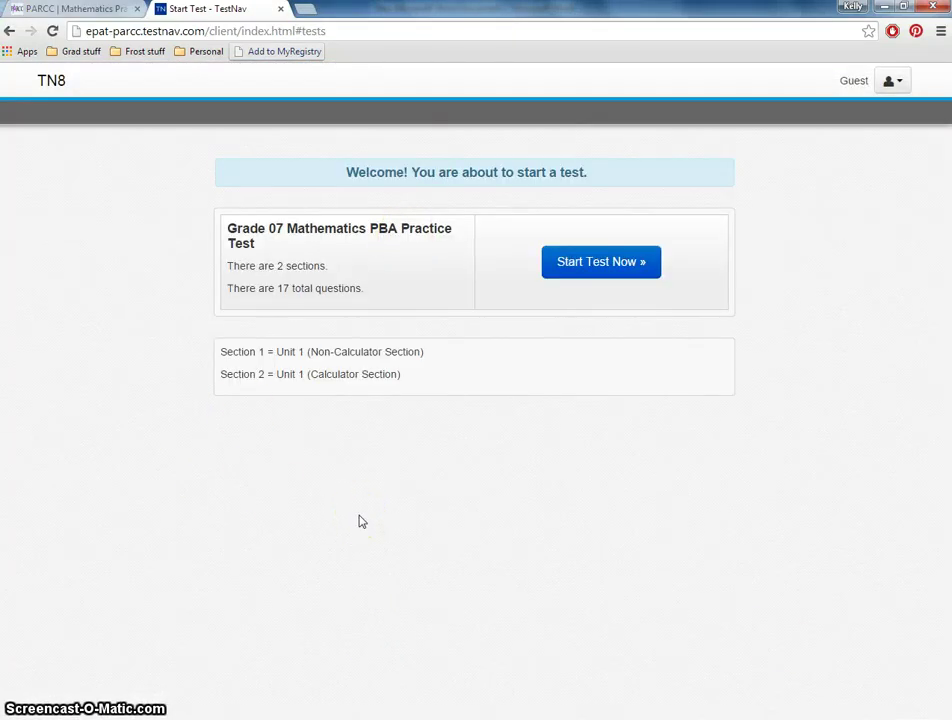
Step: Review the Grade 07 Math PBA summary (2 sections, 17 questions) and start the test
click(402, 419)
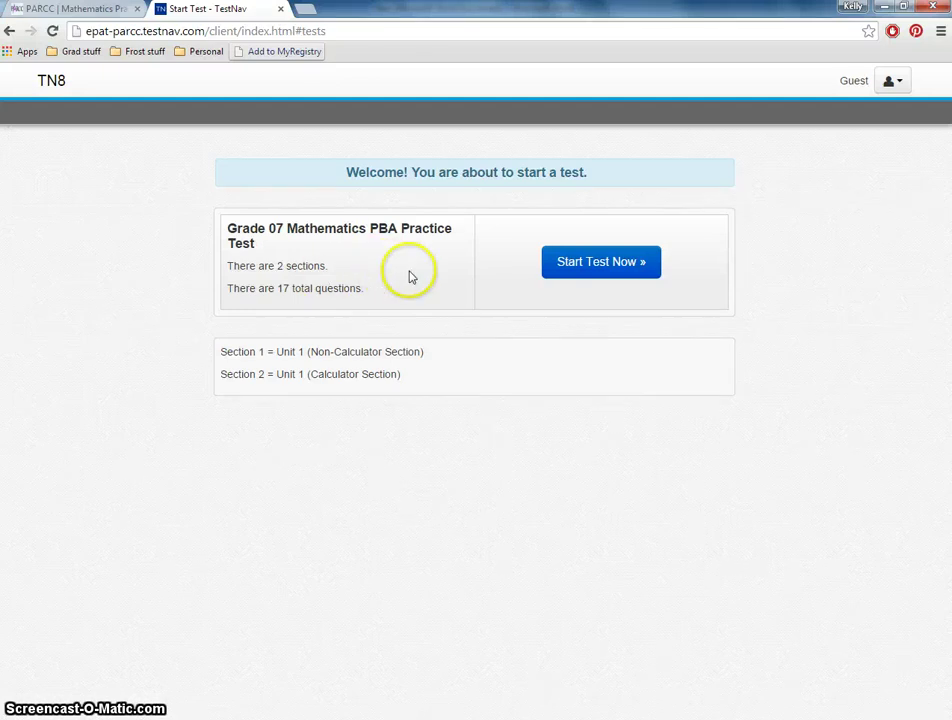
click(588, 268)
Step: Read through the Unit 1 Non-Calculator directions and start the section
scroll(646, 334, up, 2)
scroll(646, 338, up, 3)
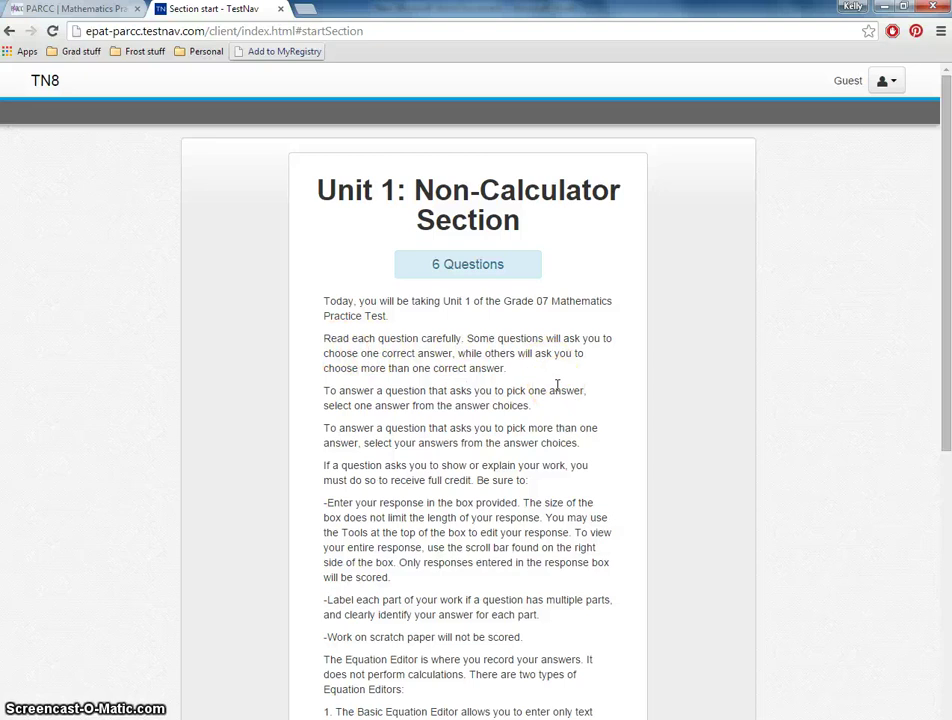
scroll(557, 385, down, 1)
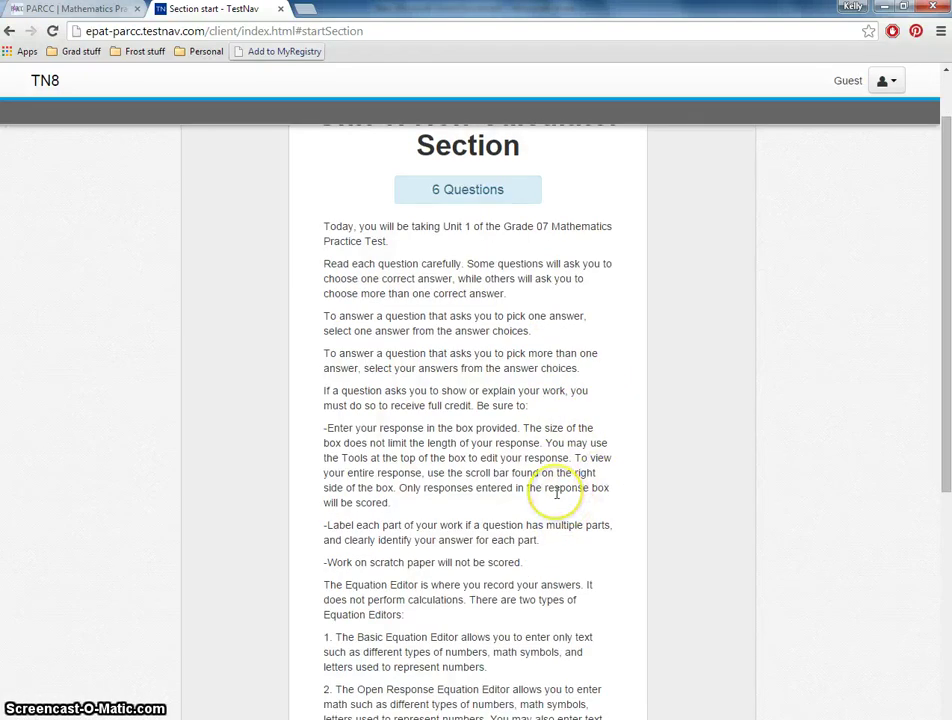
scroll(557, 492, down, 1)
scroll(557, 492, down, 3)
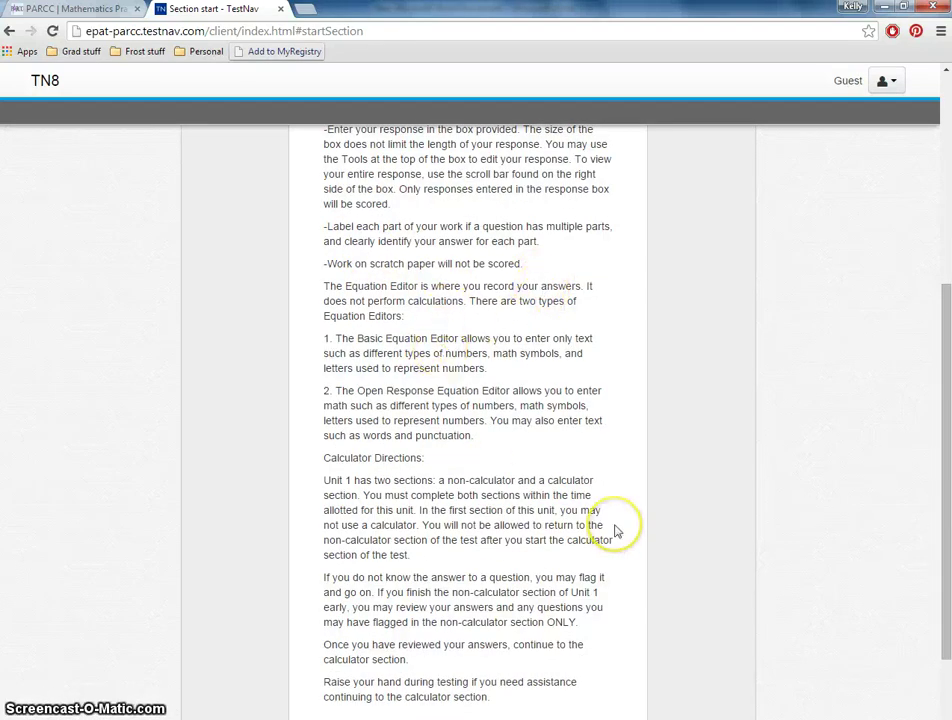
scroll(616, 531, down, 1)
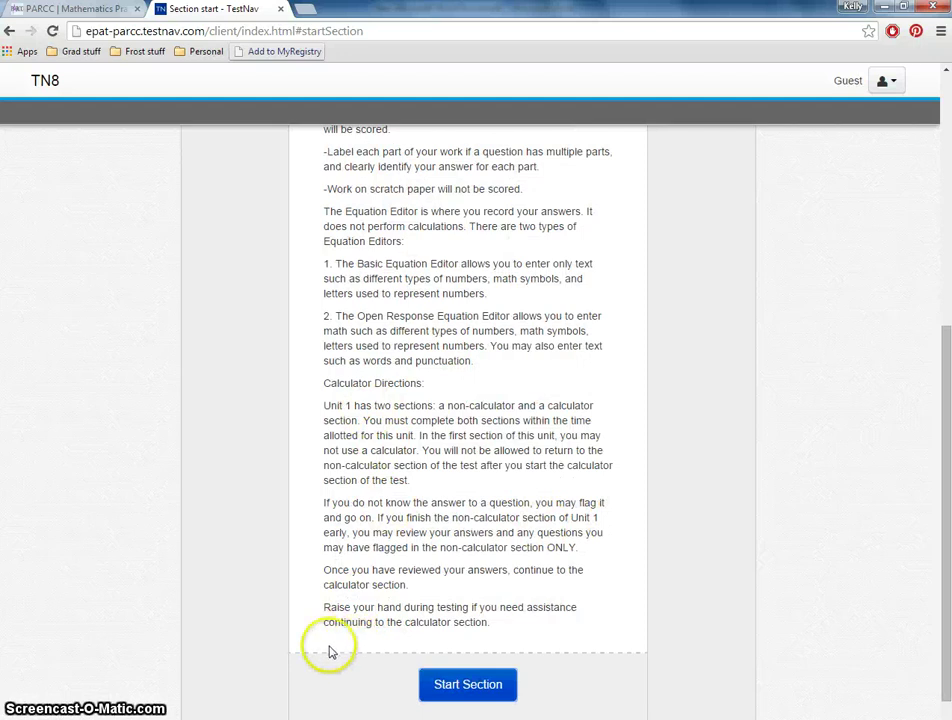
click(483, 690)
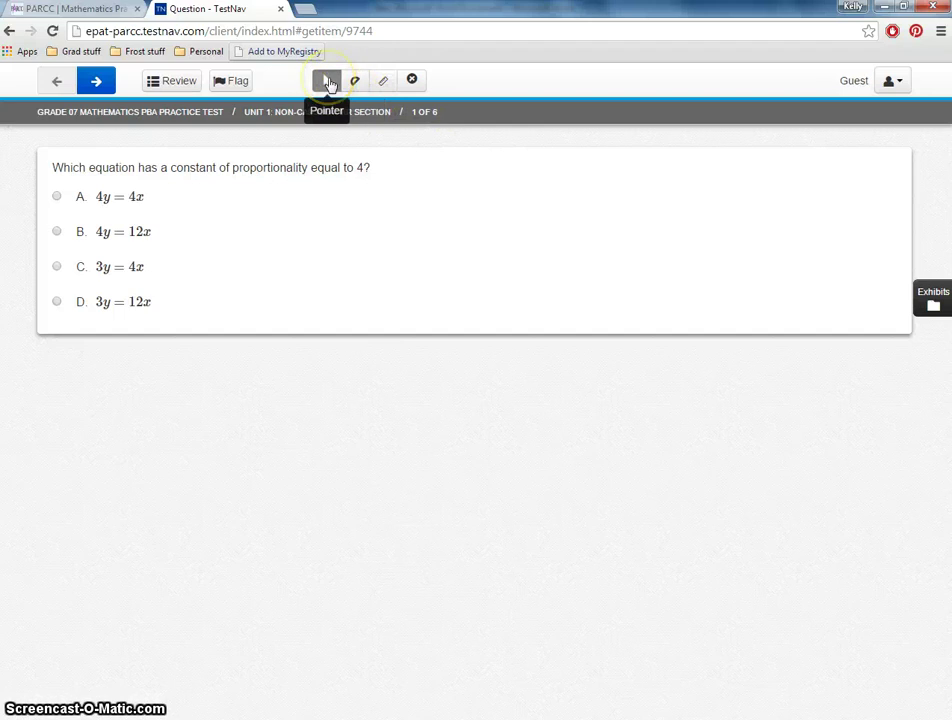
Step: Try the protractor and centimeter ruler tools, moving and rotating each over question 1
click(354, 81)
drag(277, 272, 413, 366)
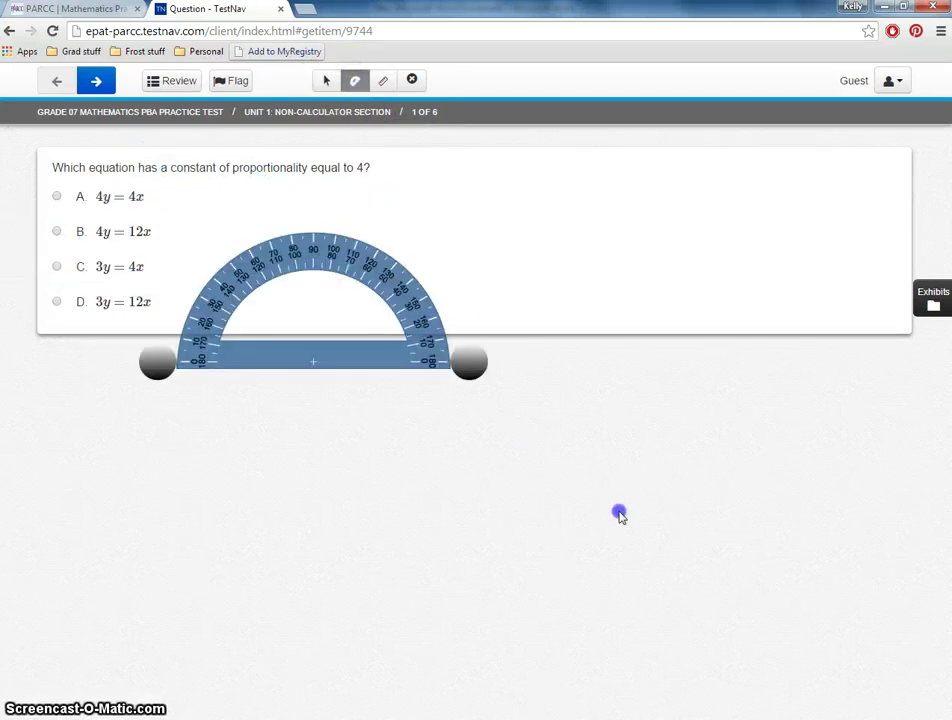
drag(470, 363, 455, 296)
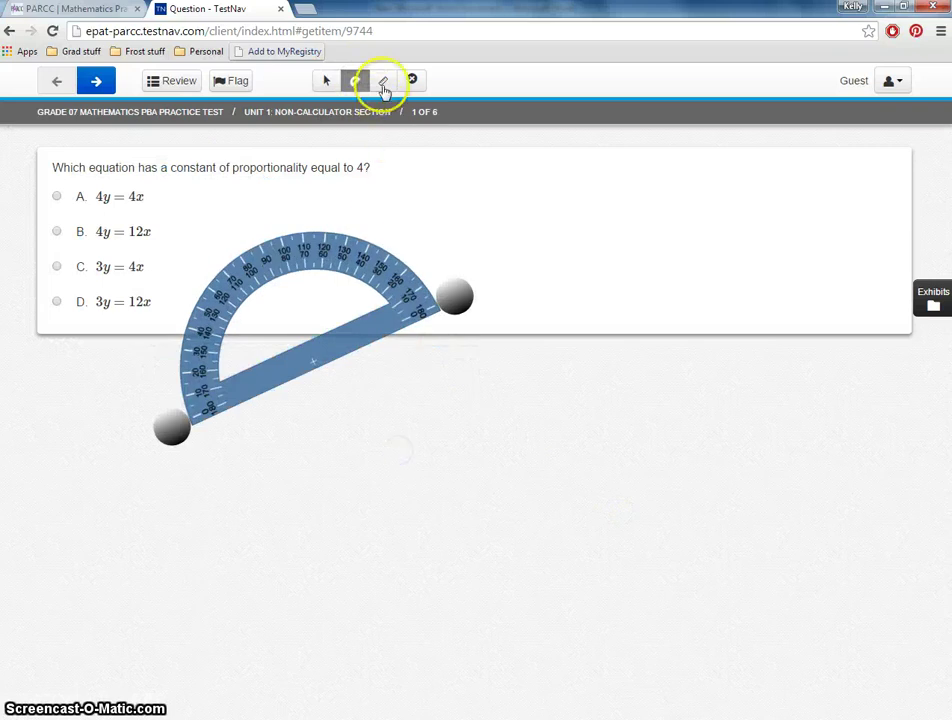
click(383, 81)
drag(367, 163, 384, 248)
drag(270, 197, 527, 285)
Step: Cross out choices A (4y = 4x) and C (3y = 4x)
click(412, 82)
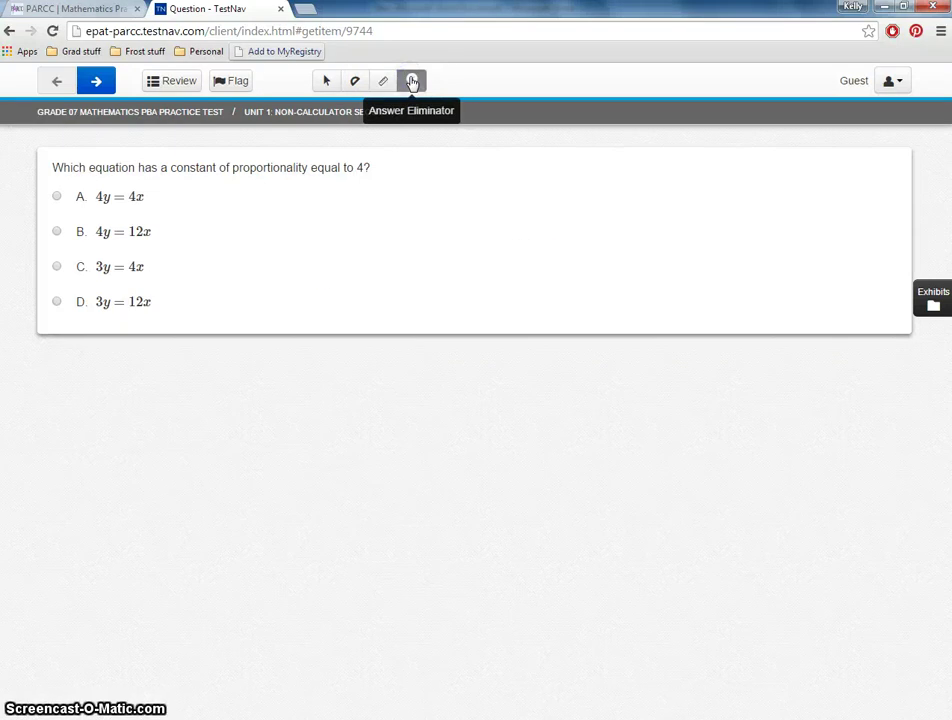
click(97, 196)
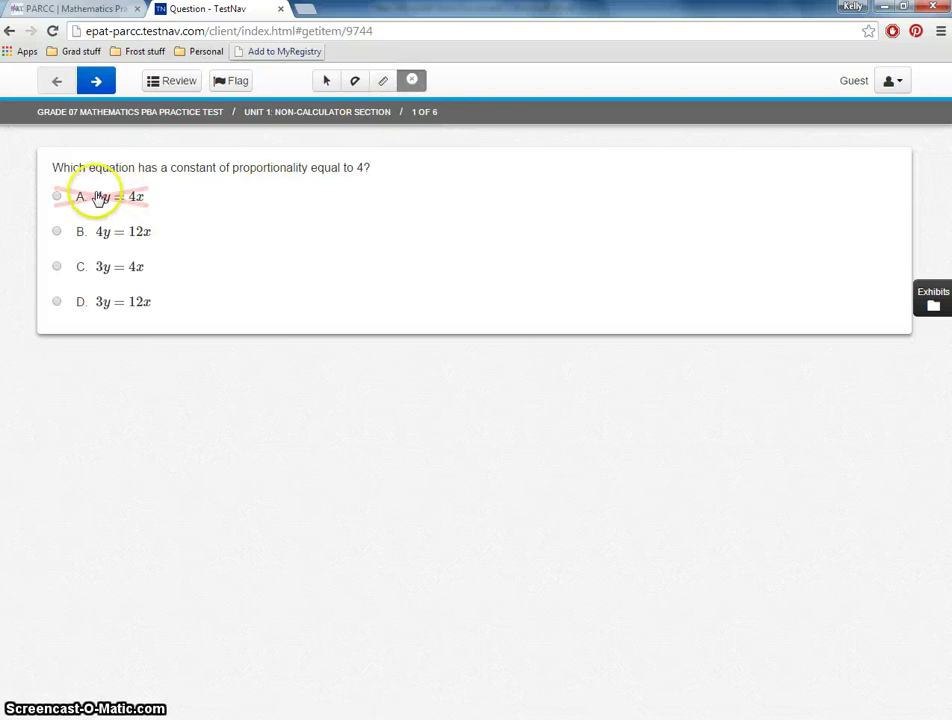
click(99, 199)
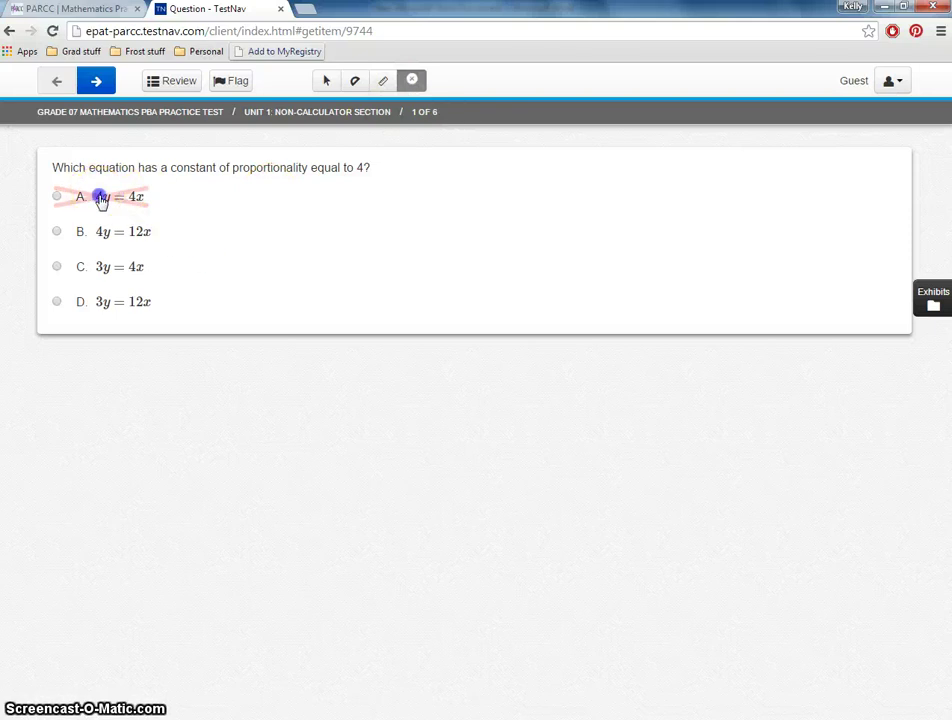
click(413, 83)
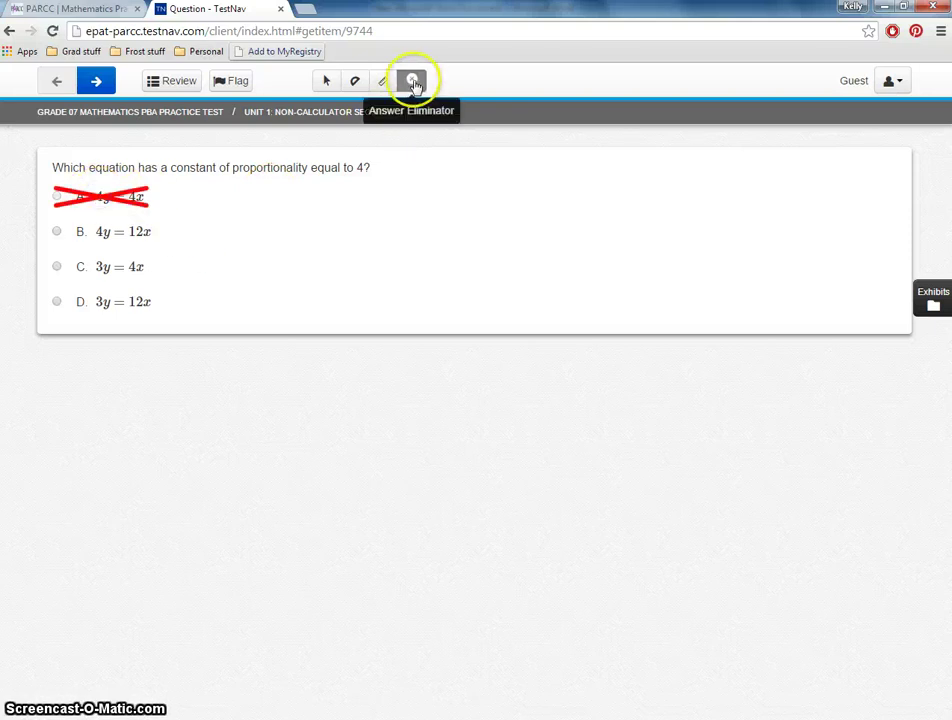
click(91, 277)
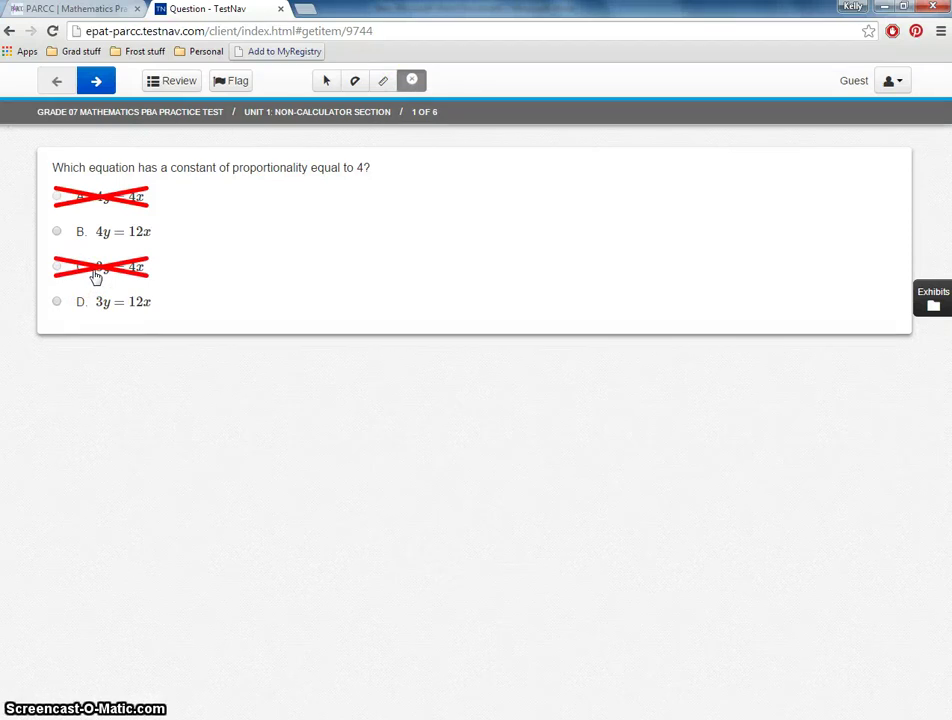
click(58, 233)
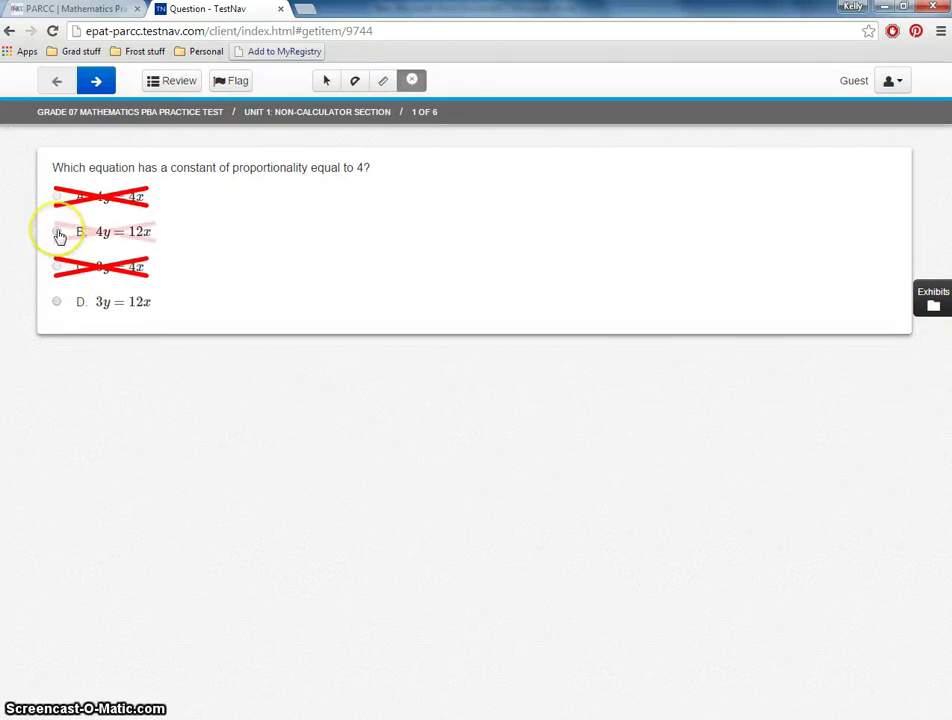
Step: Return to normal selection and choose answer B, 4y = 12x
click(324, 82)
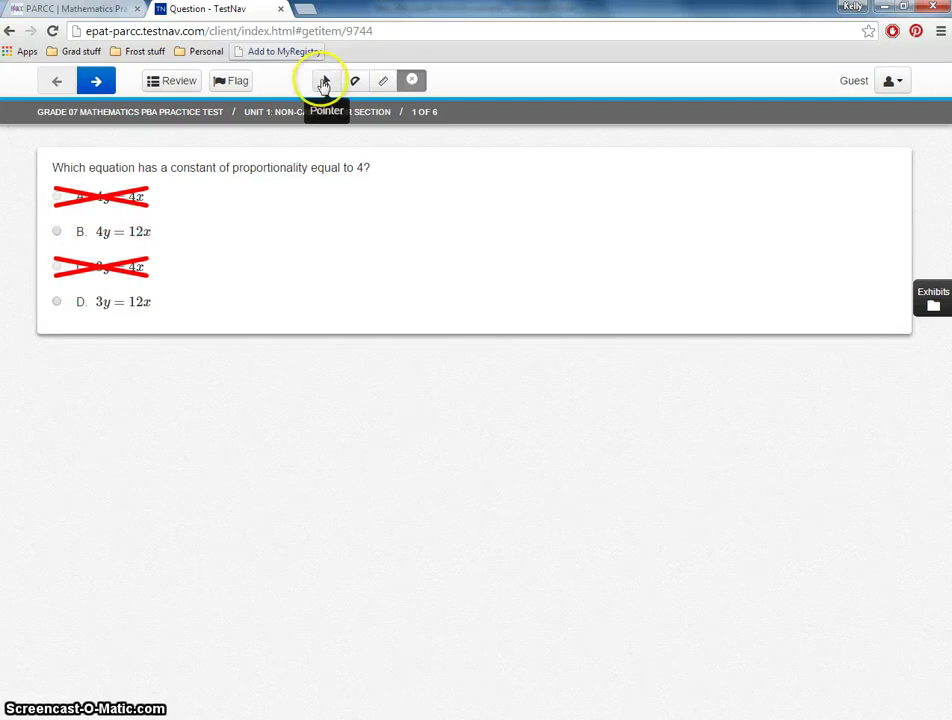
click(410, 79)
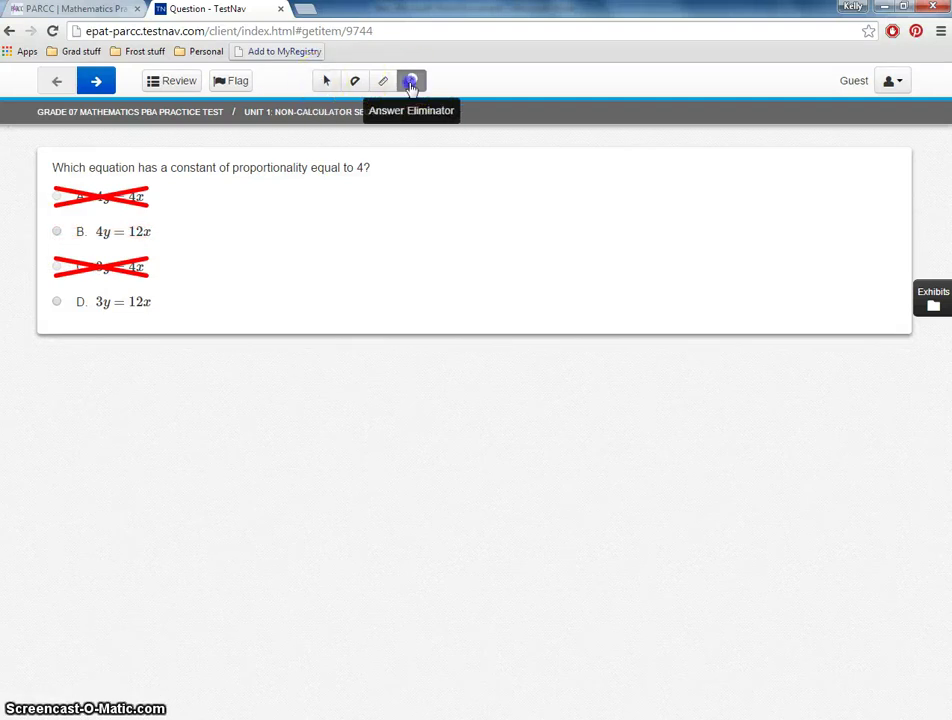
click(331, 84)
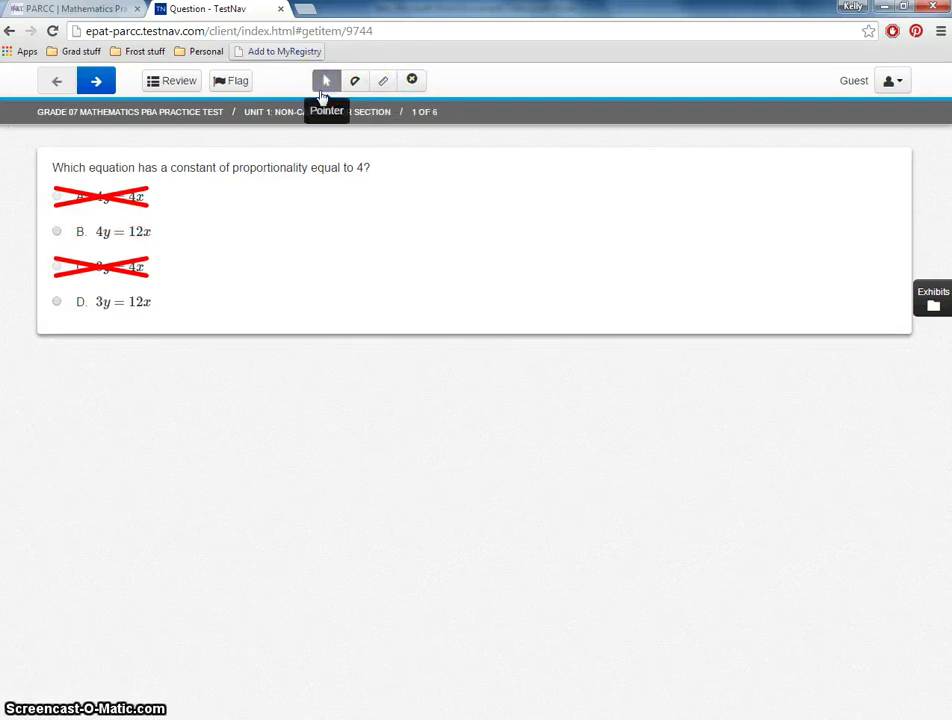
click(77, 234)
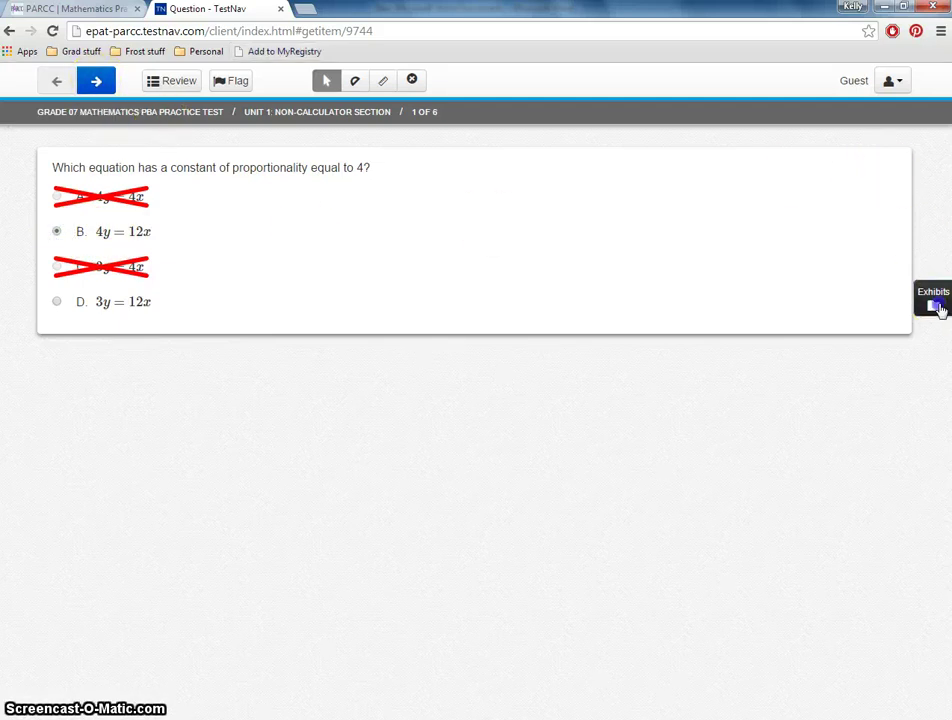
Step: View the formula reference chart, scrolling through it, then close it
click(936, 304)
drag(695, 316, 684, 410)
click(691, 178)
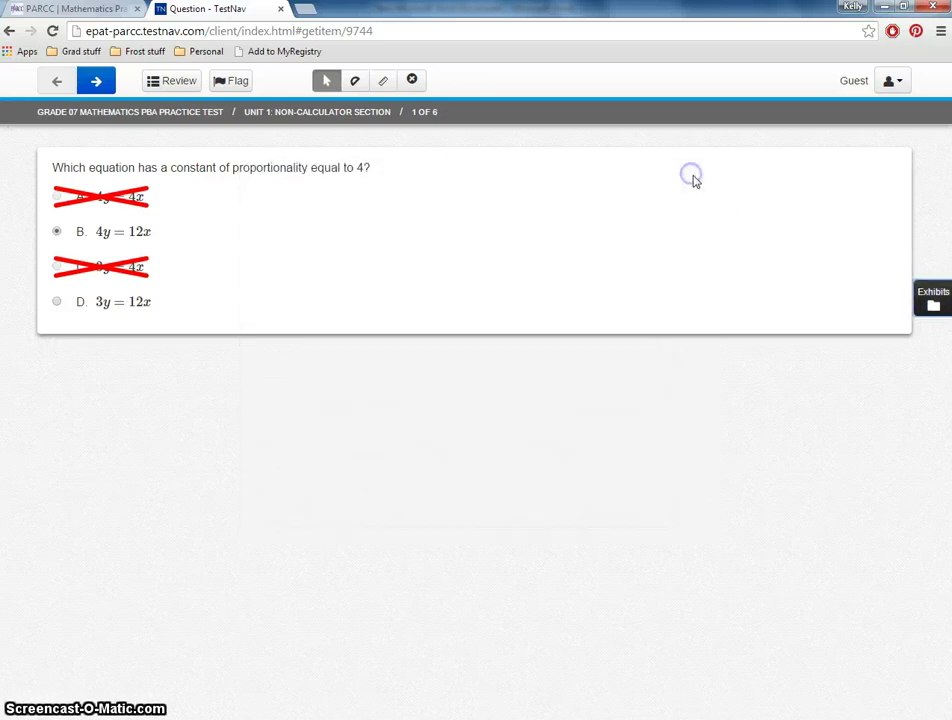
click(931, 298)
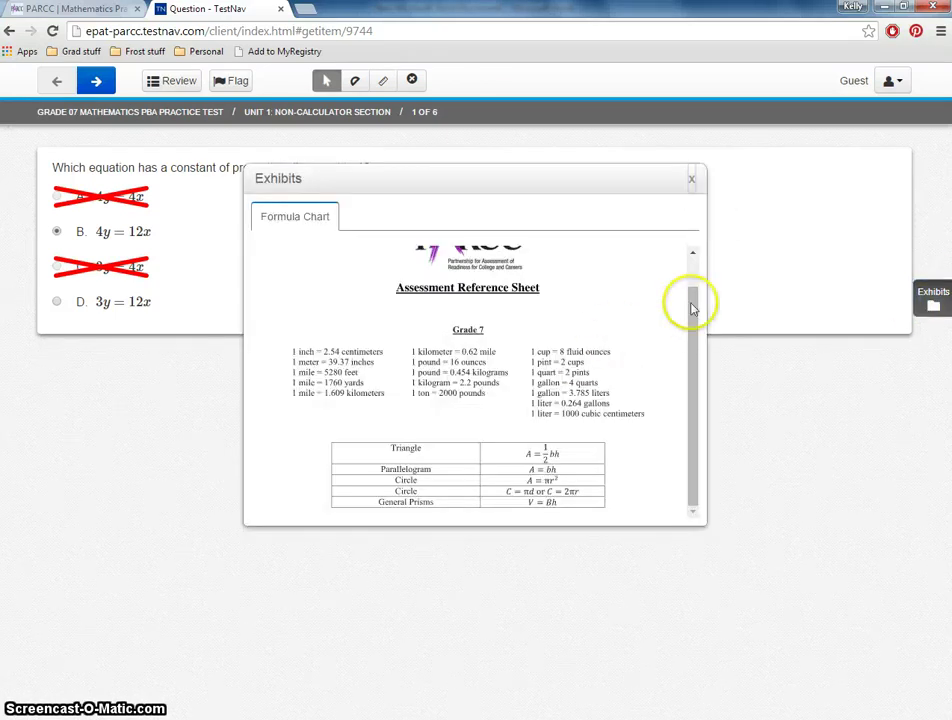
drag(692, 308, 690, 388)
drag(692, 303, 695, 200)
click(692, 180)
Step: Preview black on light magenta, white on black, black on light blue and black on cream contrasts
click(906, 89)
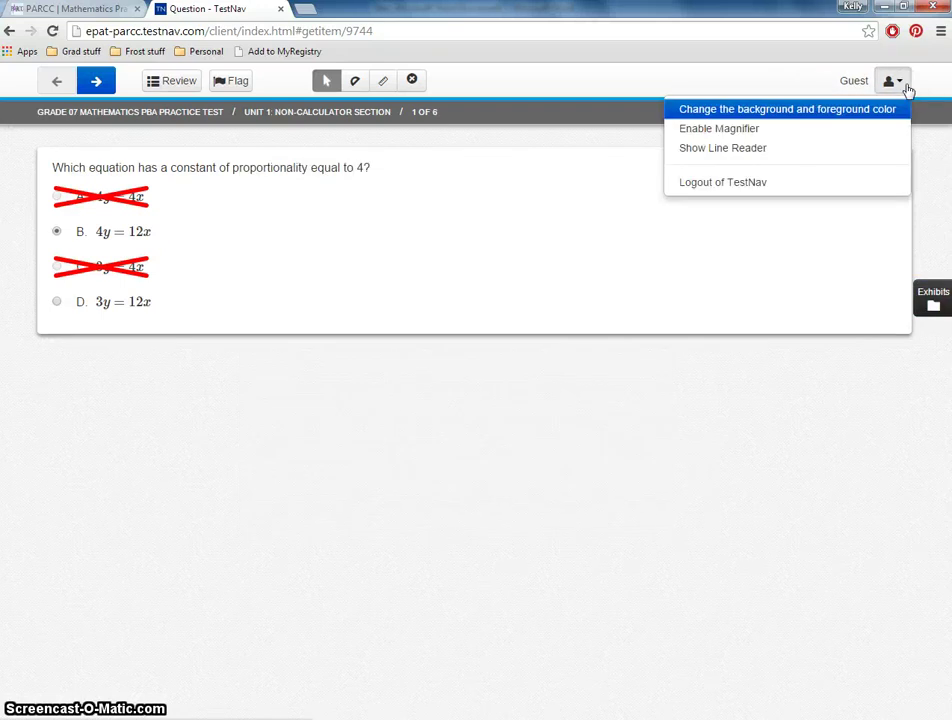
click(719, 111)
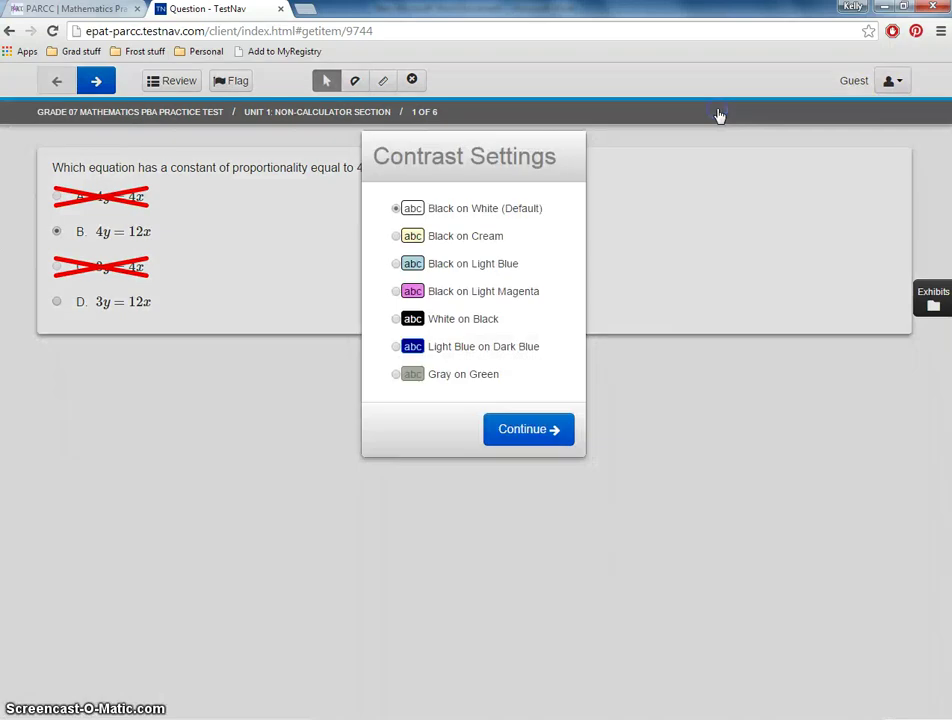
click(396, 292)
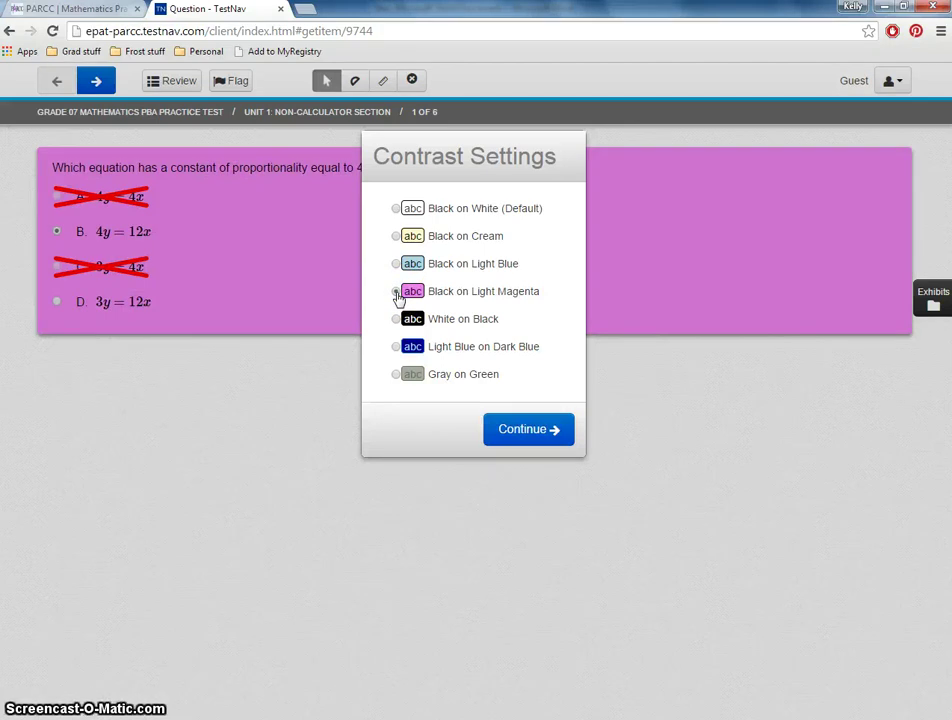
click(396, 318)
click(396, 263)
click(396, 236)
click(396, 208)
Step: Preview light blue on dark blue and gray on green, then confirm Black on White default
click(396, 263)
click(396, 291)
click(396, 346)
click(396, 374)
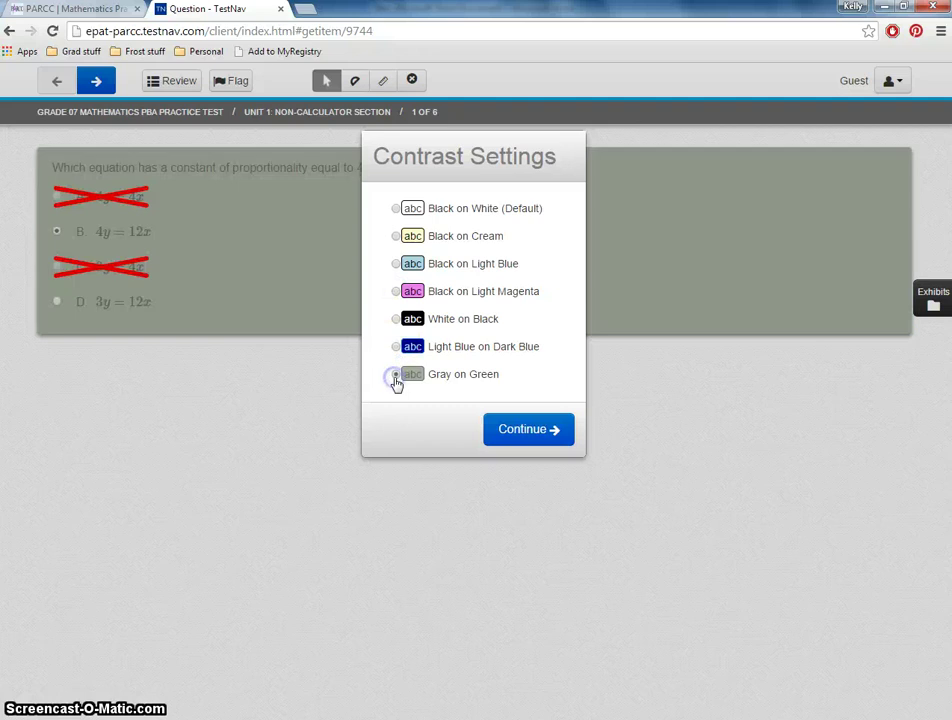
click(396, 208)
click(549, 427)
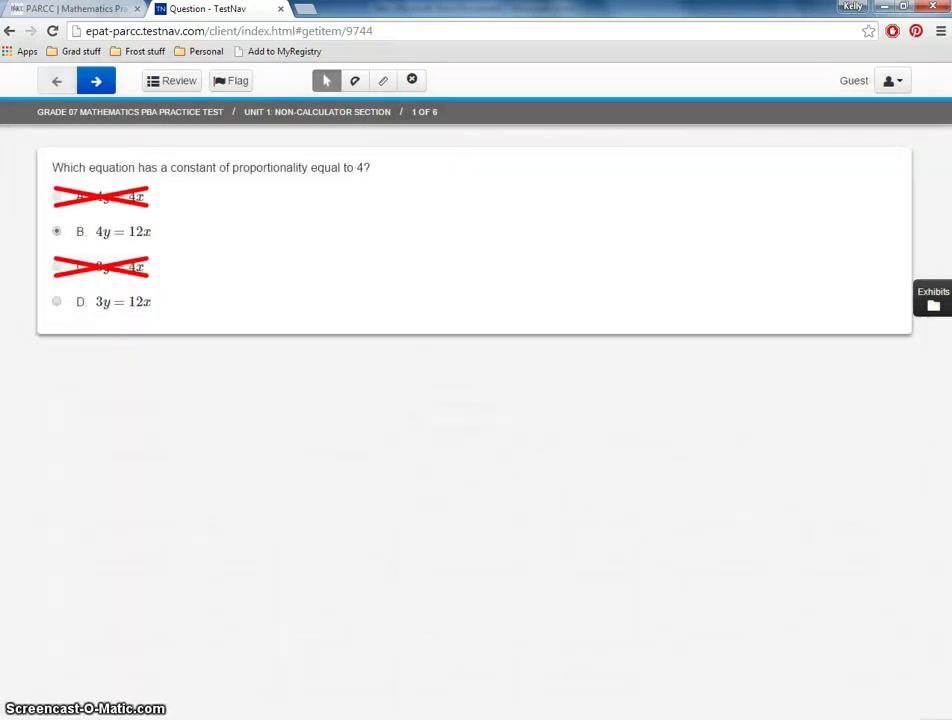
Step: Turn on the magnifier over the question text, then the line reader, and switch the magnifier off
click(894, 81)
click(810, 129)
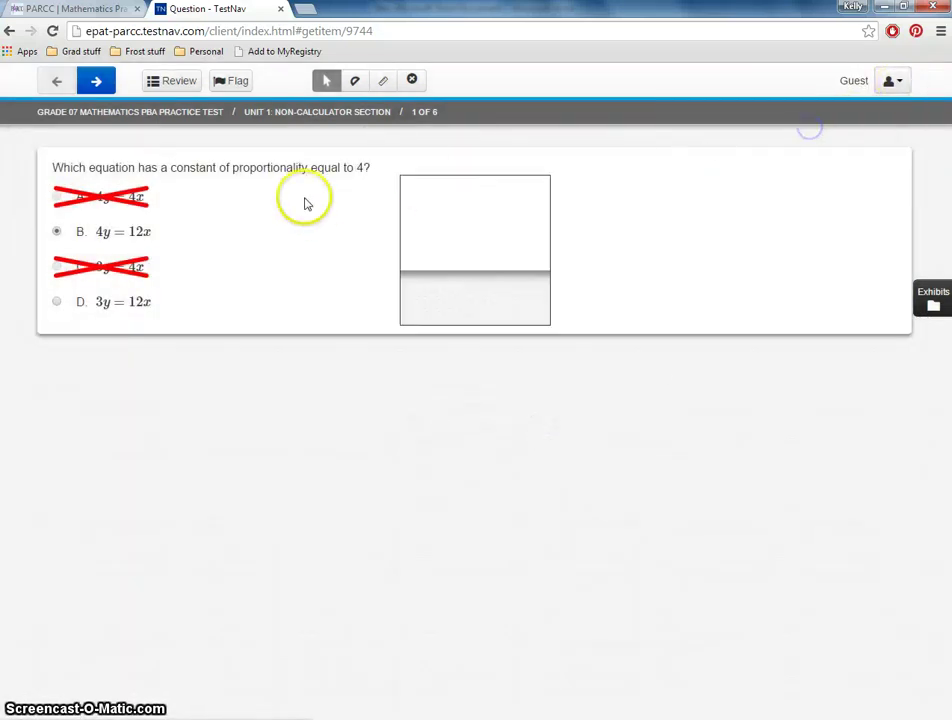
drag(463, 225, 60, 144)
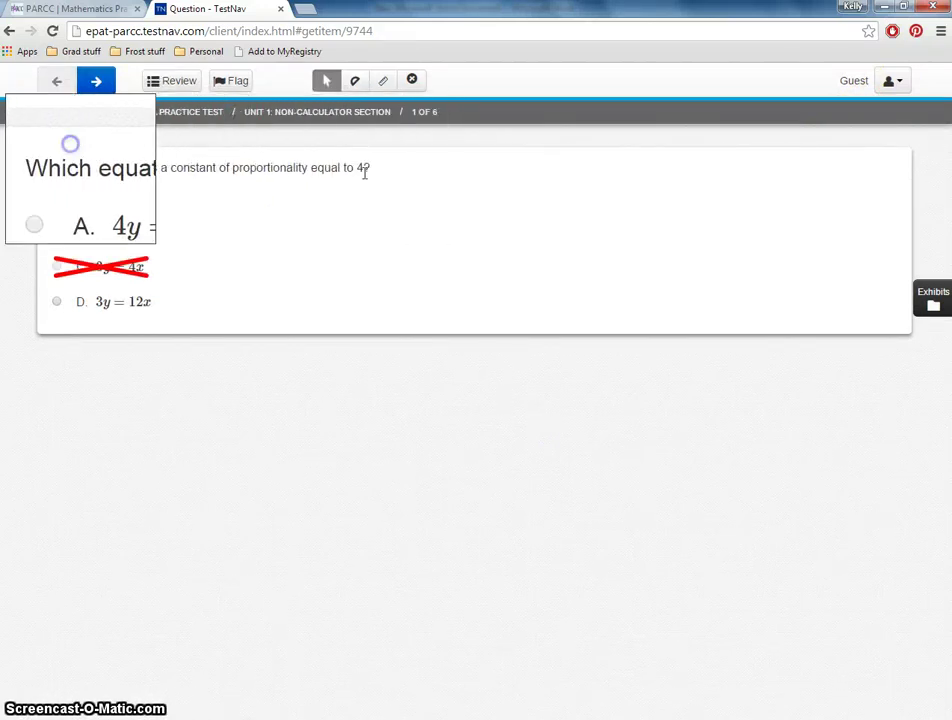
click(893, 82)
click(792, 153)
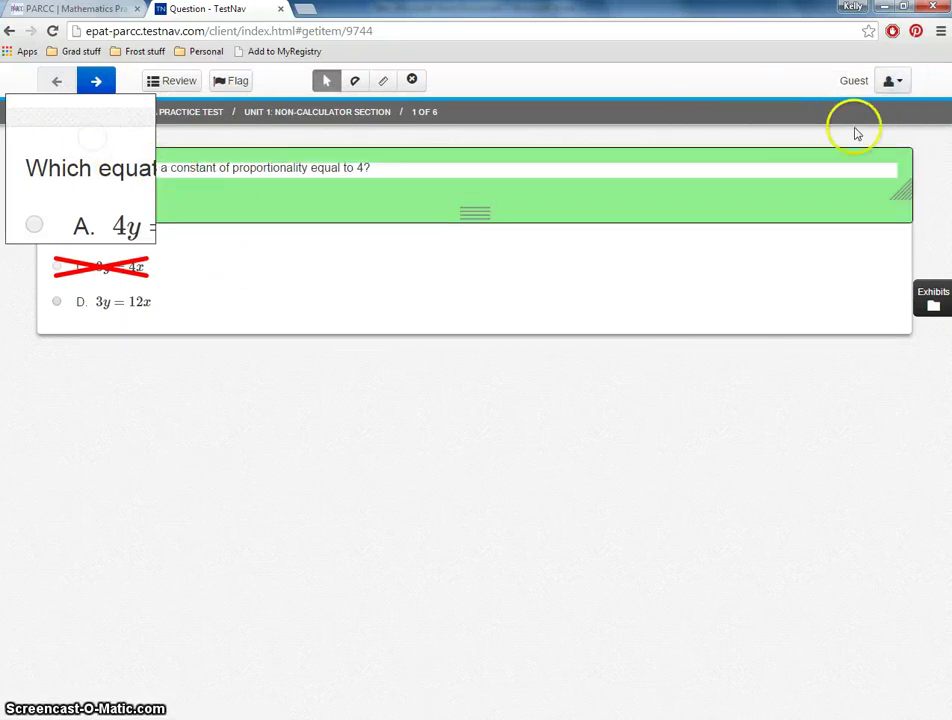
click(901, 92)
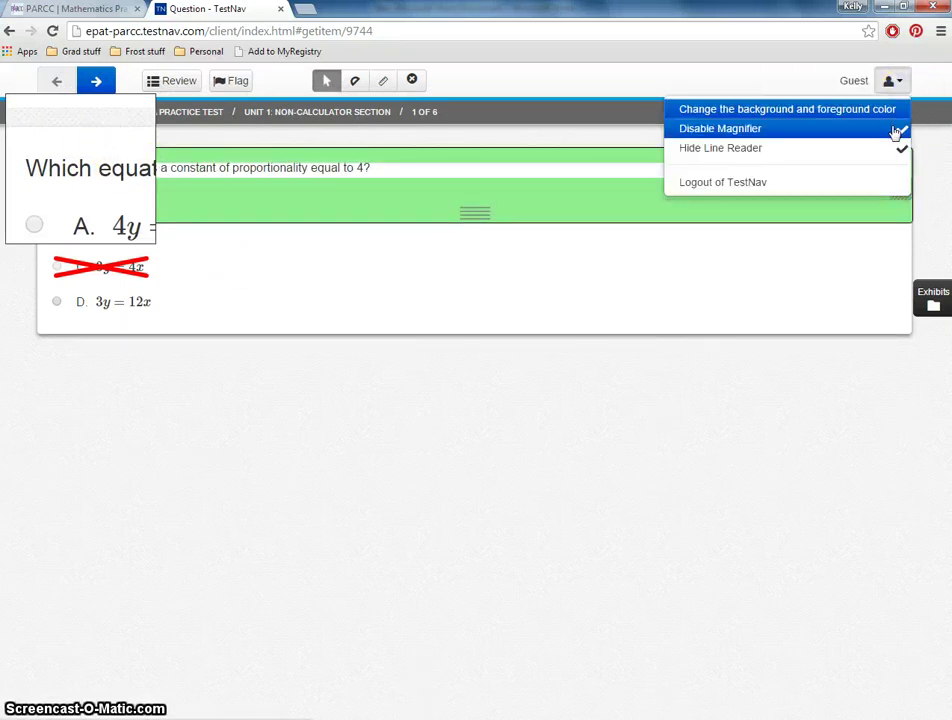
click(897, 131)
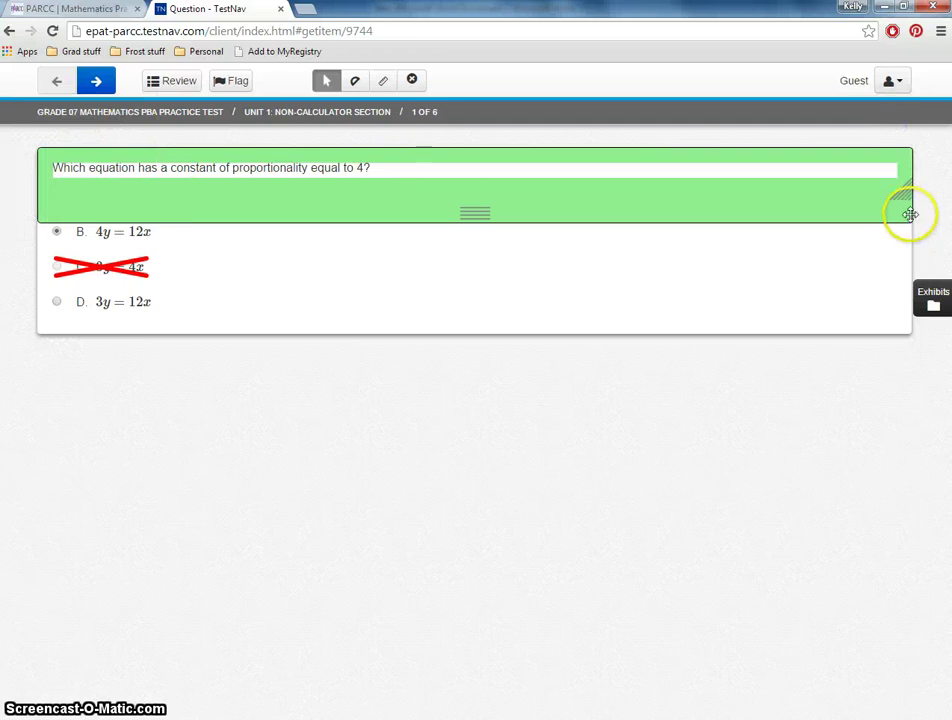
Step: Resize and move the line reader box to uncover option D, then hide it again
drag(903, 200, 457, 340)
click(642, 246)
click(263, 320)
drag(252, 321, 227, 419)
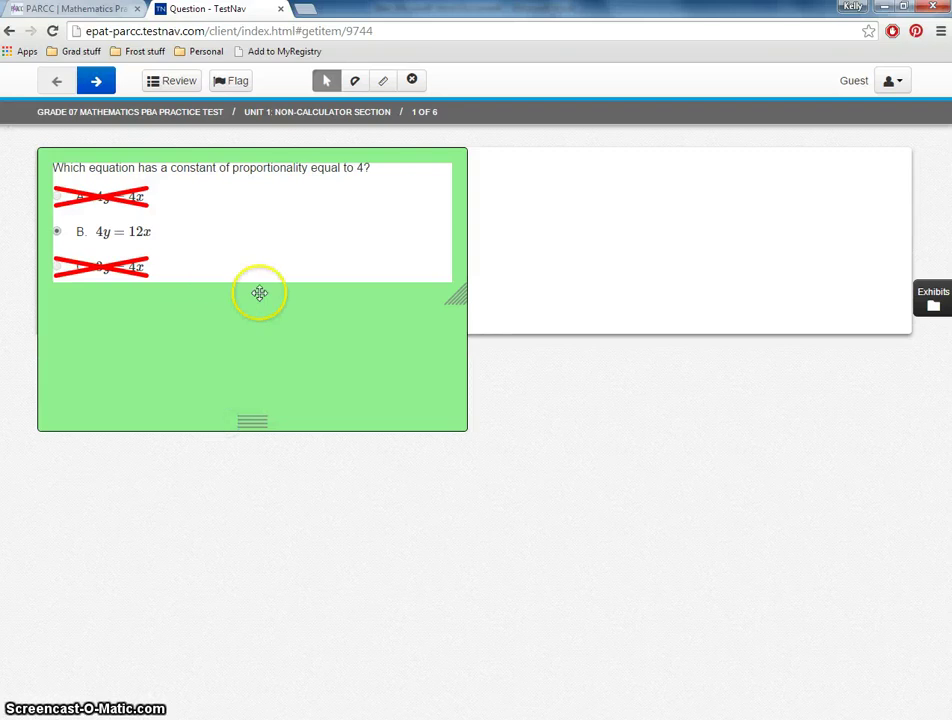
drag(455, 297, 457, 351)
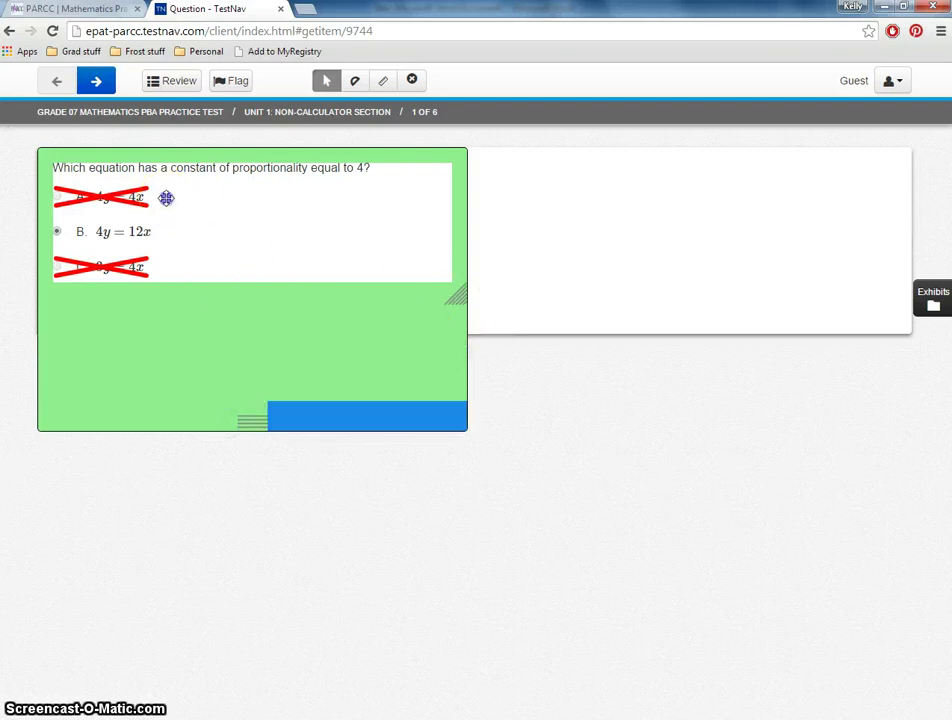
drag(190, 165, 493, 244)
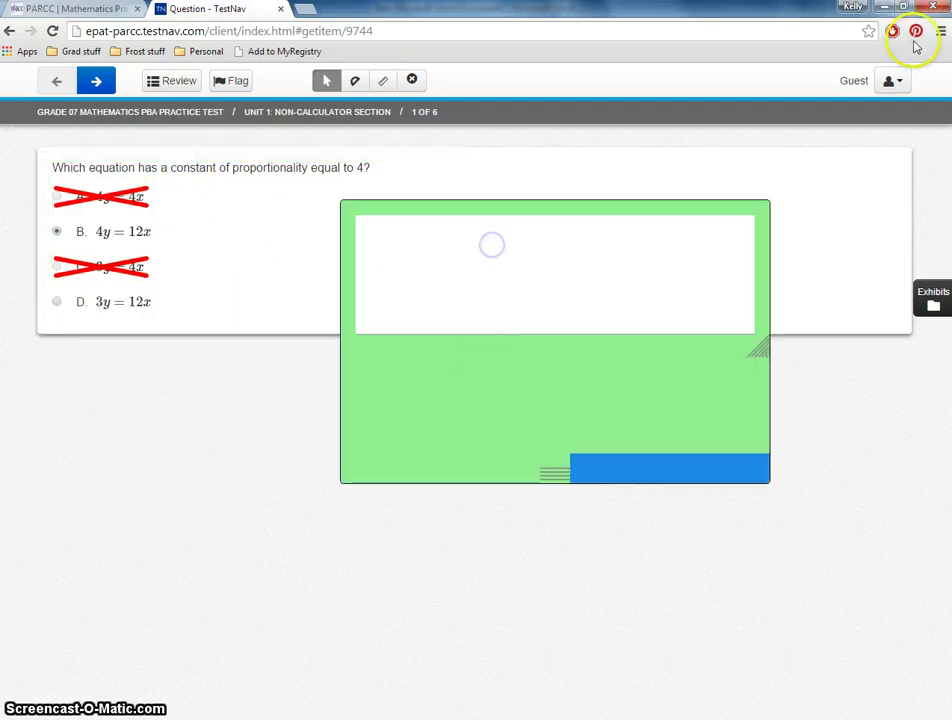
click(908, 86)
click(866, 147)
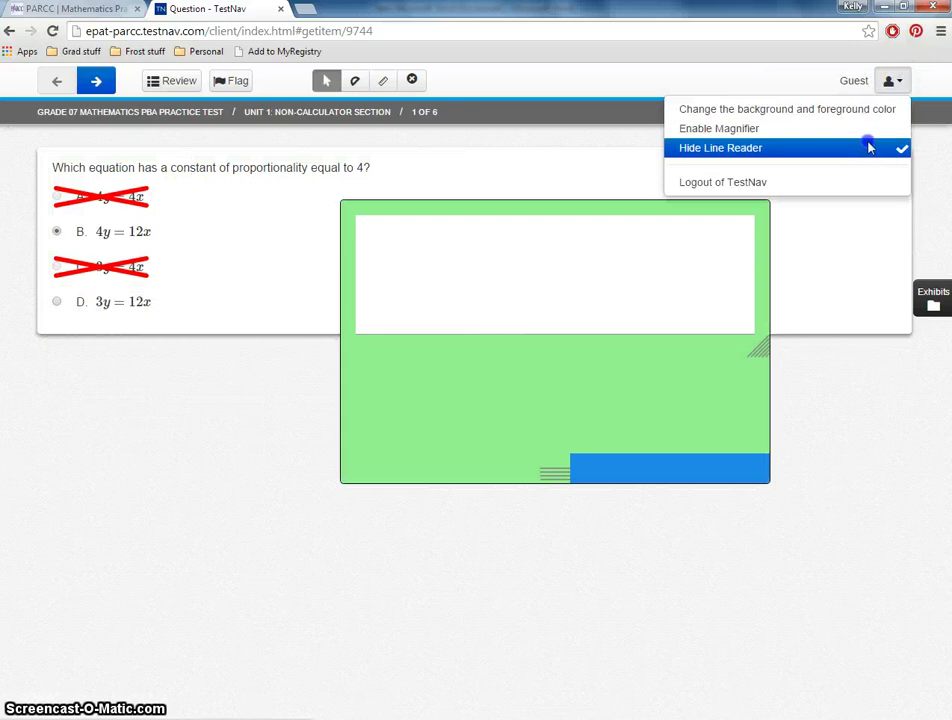
click(205, 234)
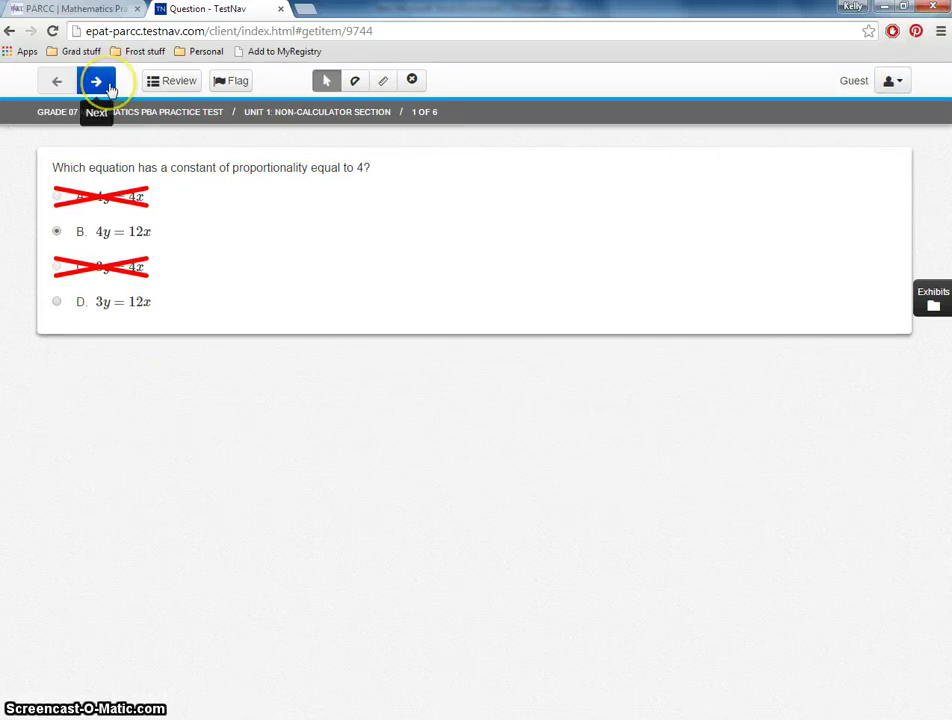
Step: On question 2, place h in the first box, 67.50 in the third, 12.05 in the middle
click(110, 89)
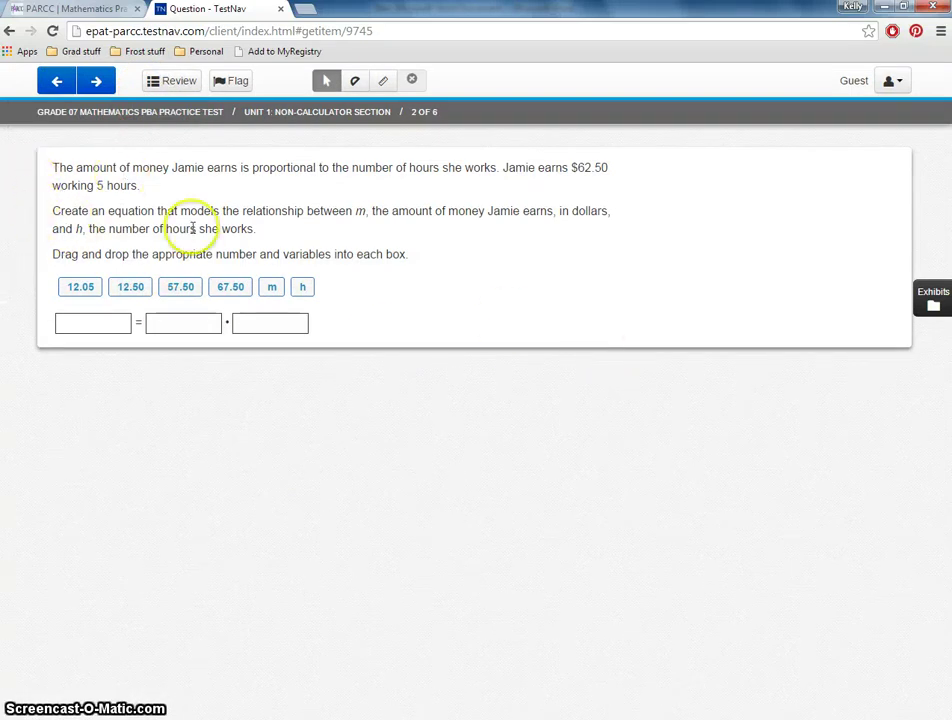
click(87, 286)
drag(87, 286, 187, 322)
click(253, 288)
drag(253, 288, 100, 327)
click(168, 287)
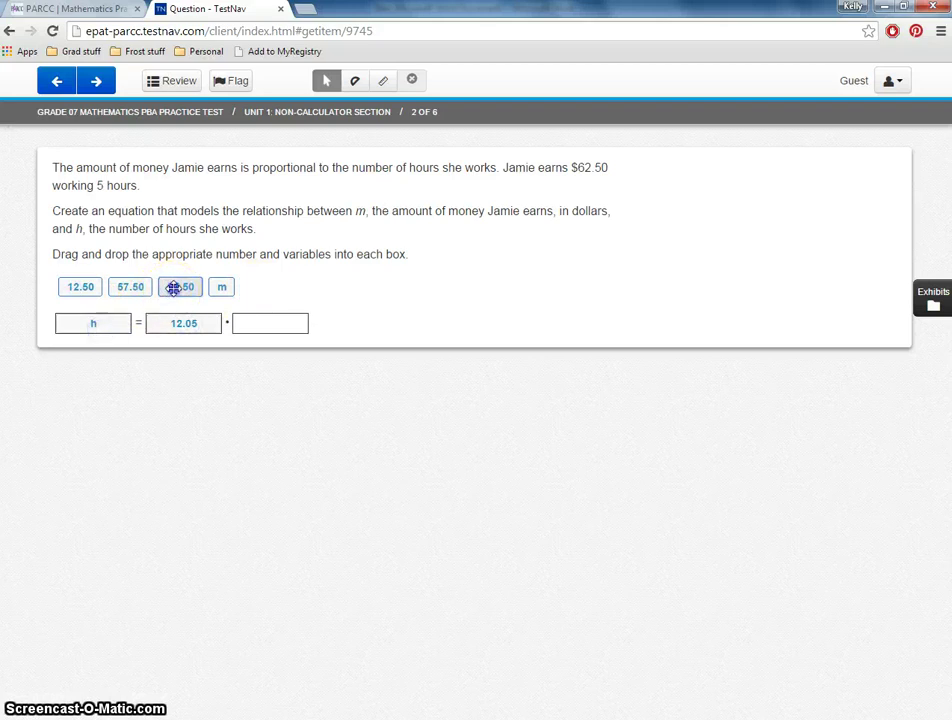
drag(173, 287, 270, 323)
Step: Replace the middle tile with 57.50 to make h = 57.50 · 67.50, then go to question 3
click(183, 322)
drag(135, 287, 183, 329)
click(382, 429)
drag(127, 281, 238, 291)
click(142, 288)
drag(142, 288, 172, 325)
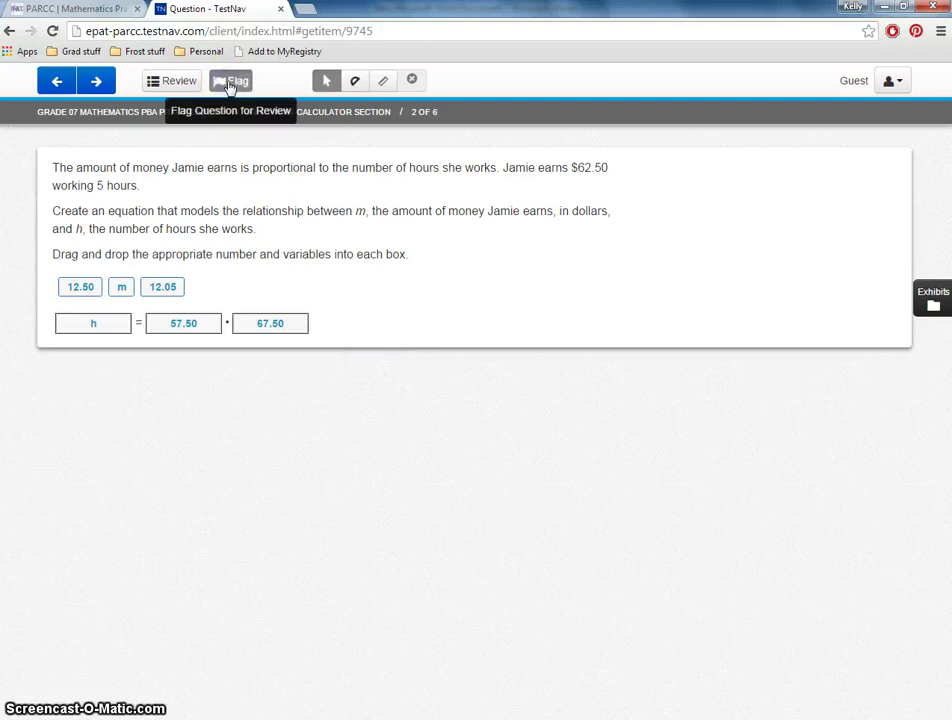
click(97, 81)
click(78, 238)
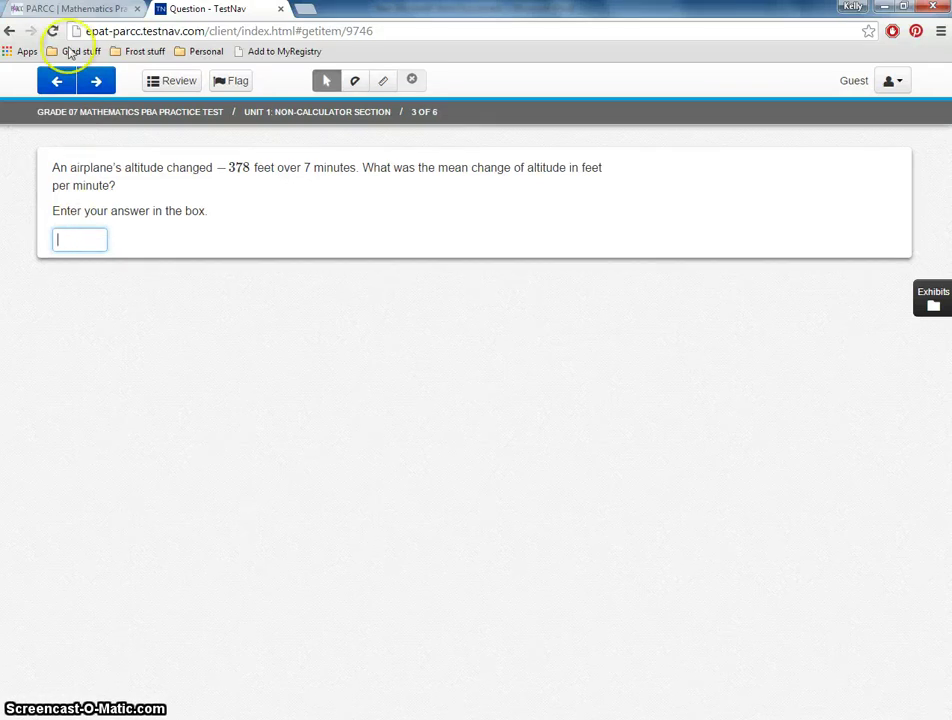
Step: Revisit question 2, then return to question 3's altitude answer box
click(56, 80)
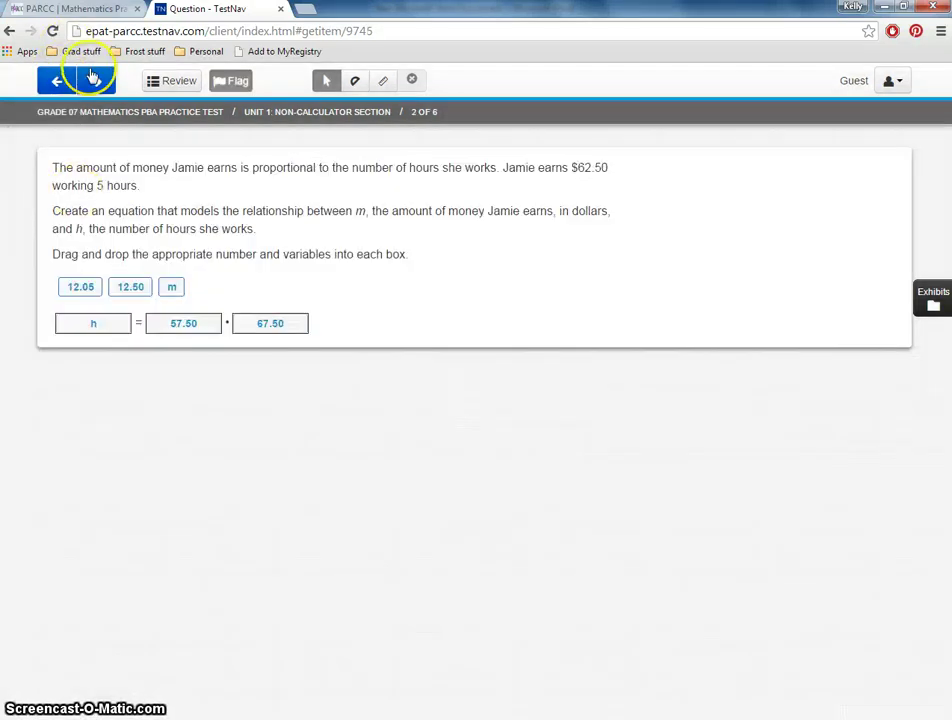
click(97, 81)
click(78, 241)
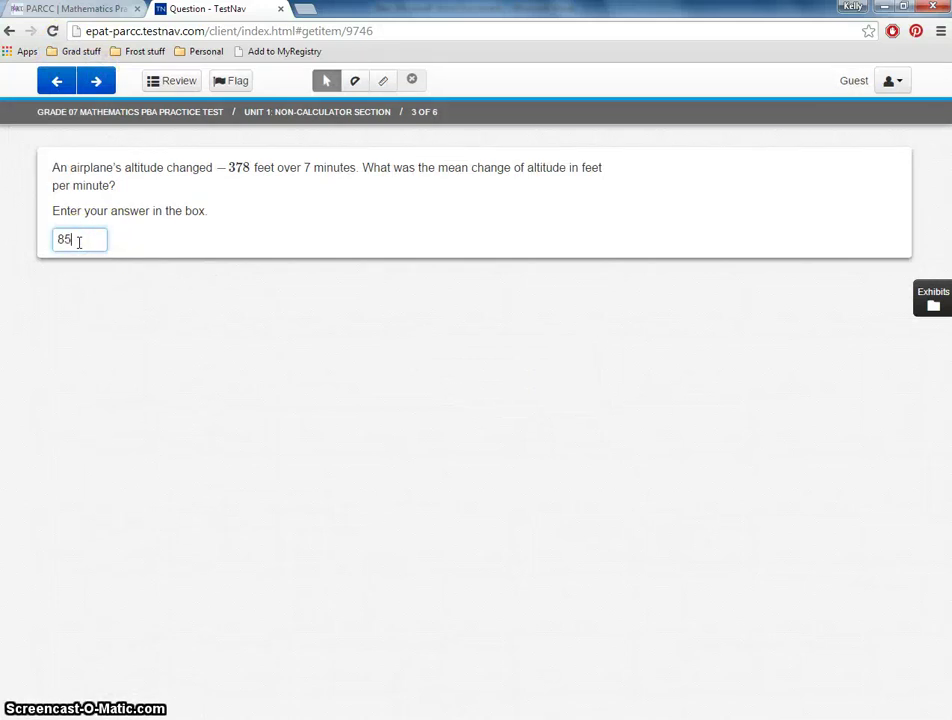
Step: Choose answer B for question 4 and advance to question 5
click(100, 85)
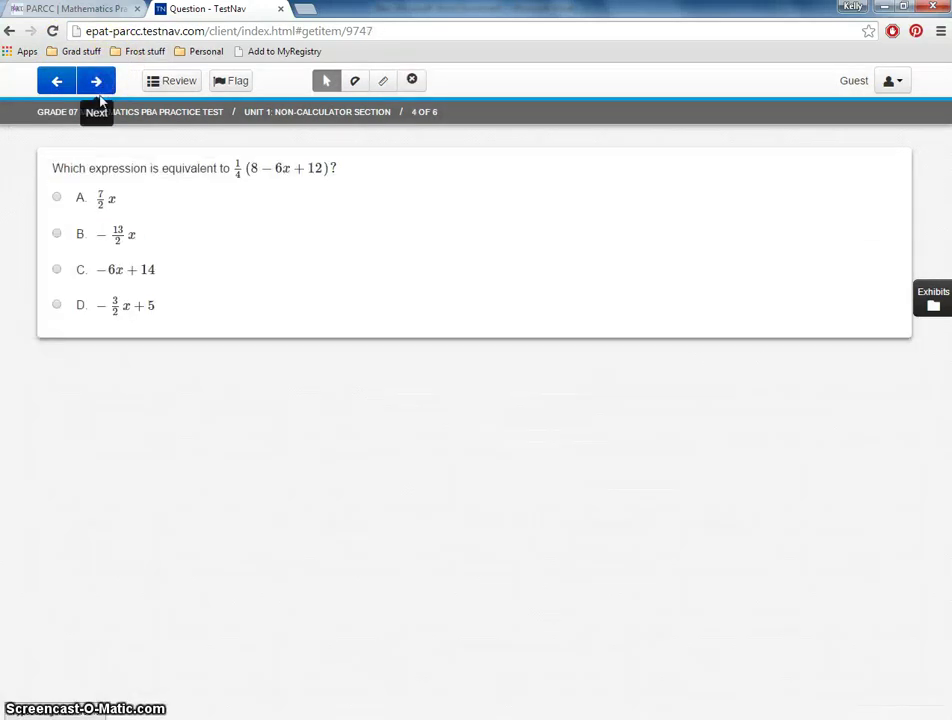
click(57, 233)
click(96, 85)
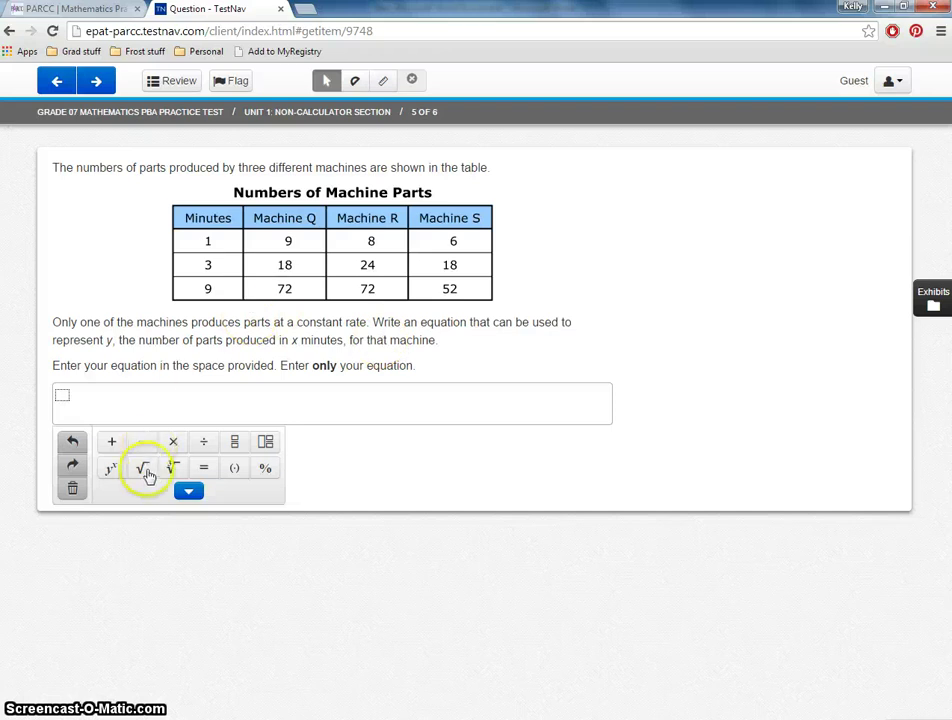
Step: Build the equation ½ × 2⅞ = 8 with the fraction, times, mixed-number and equals buttons
click(62, 396)
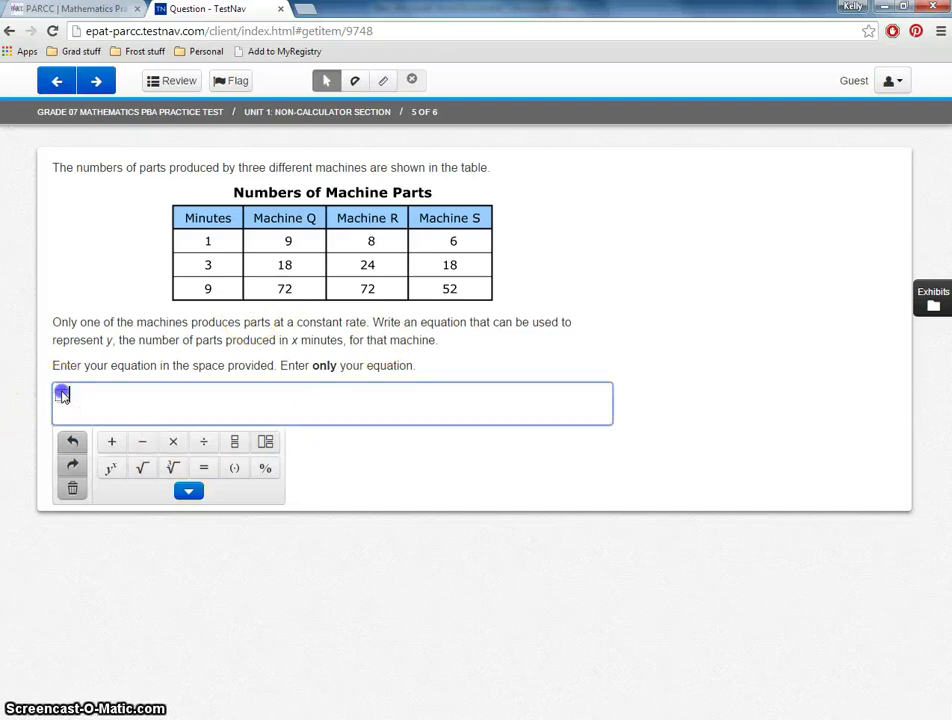
click(229, 445)
text(1/)
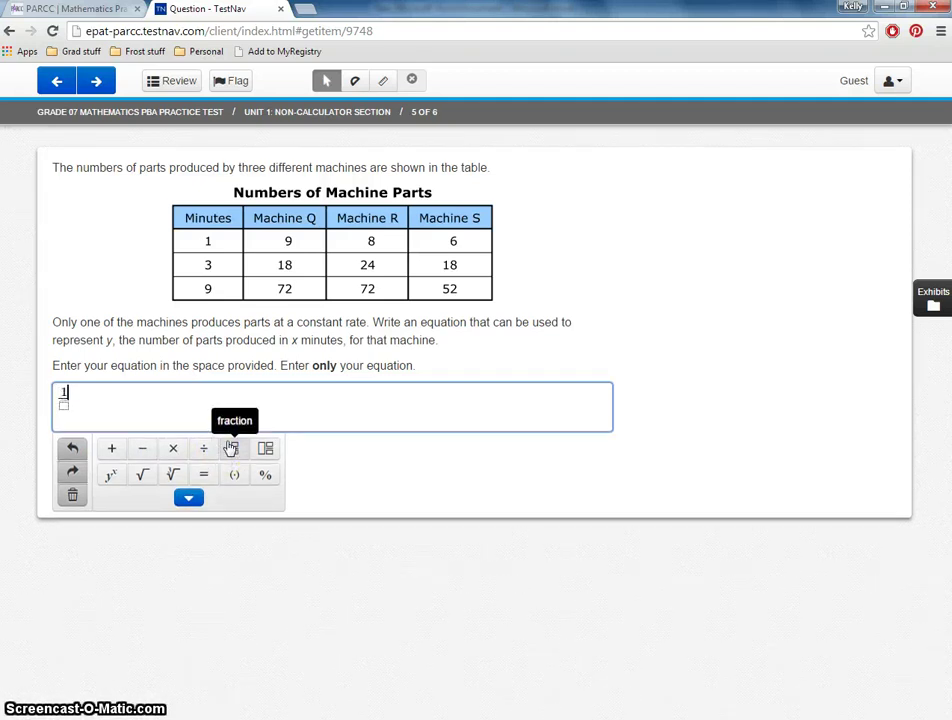
text(2)
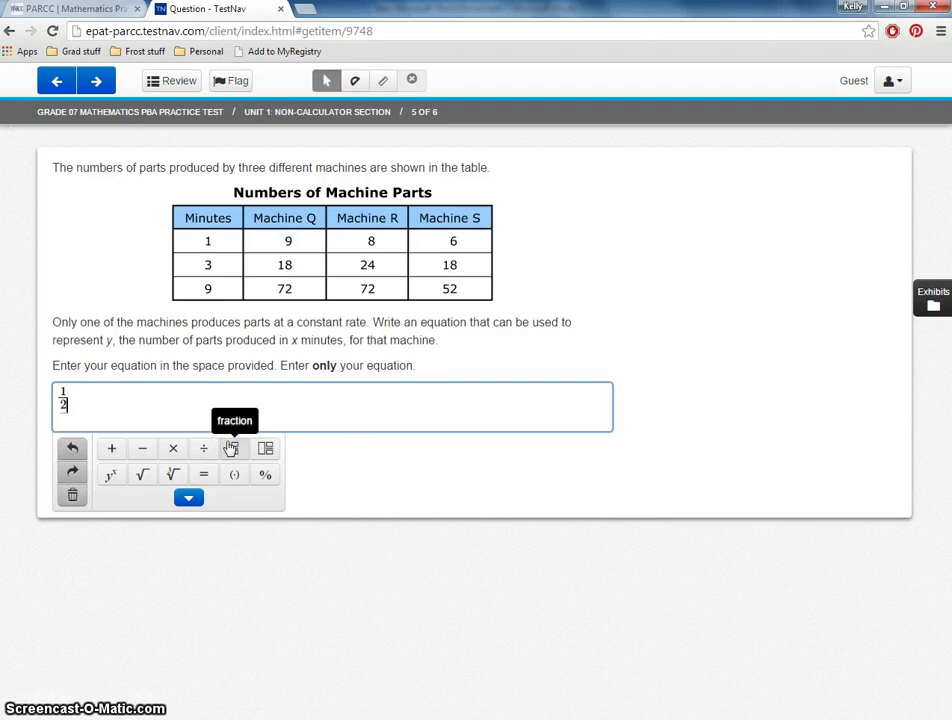
click(175, 450)
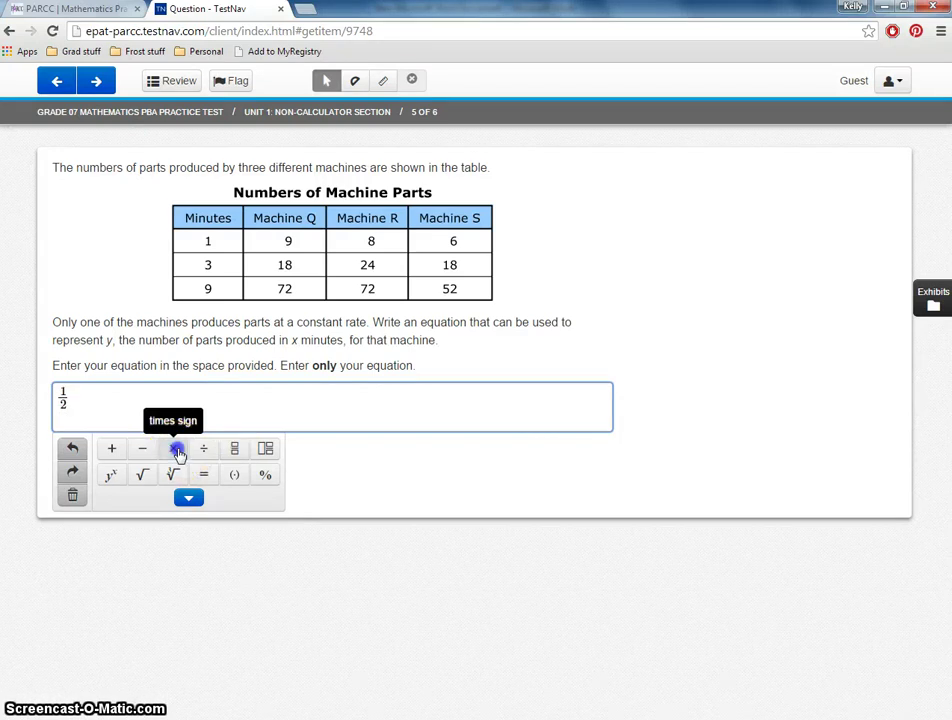
click(223, 584)
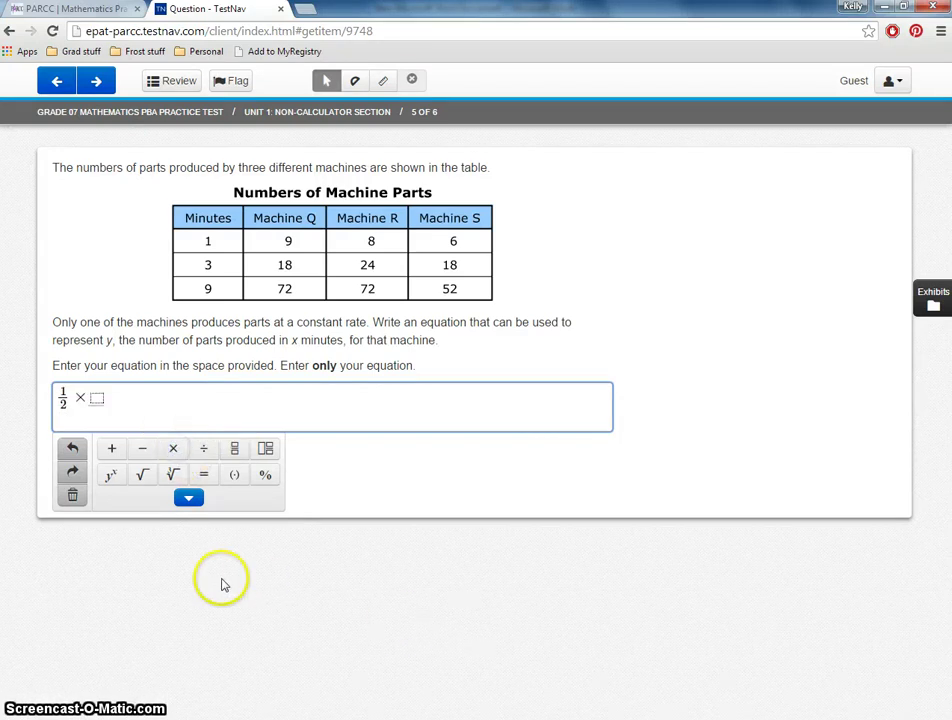
click(267, 450)
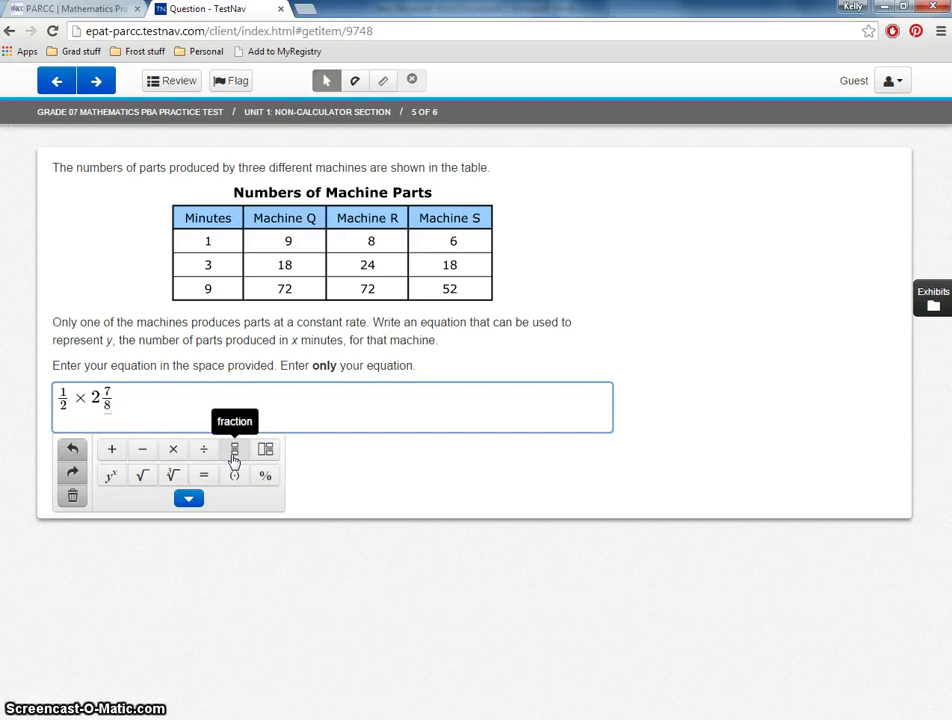
click(205, 476)
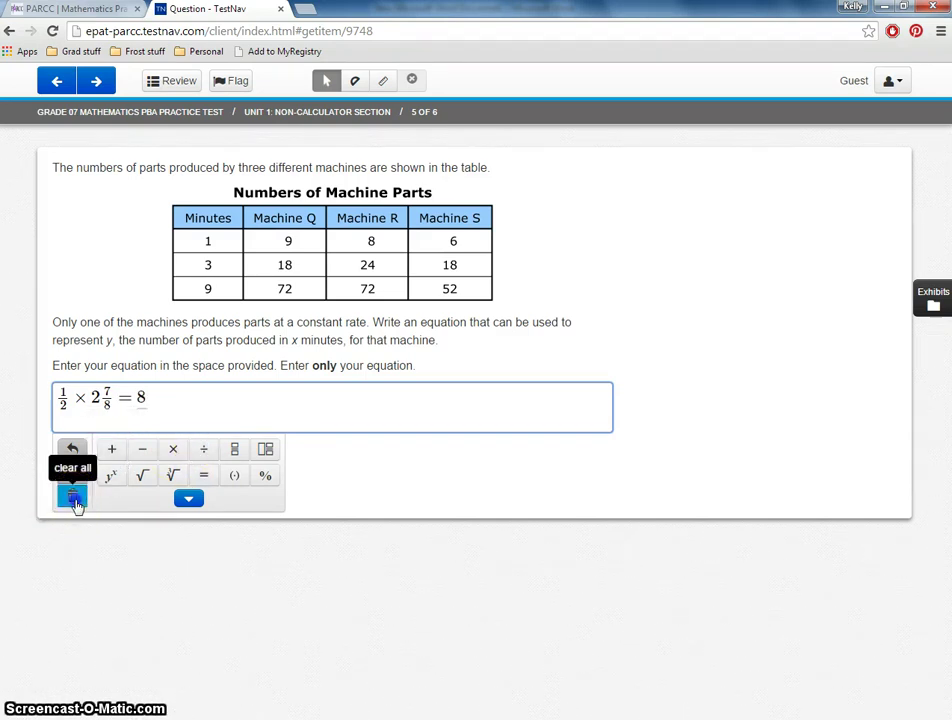
Step: Clear the equation, restore it with undo, and advance to question 6
click(73, 497)
click(72, 444)
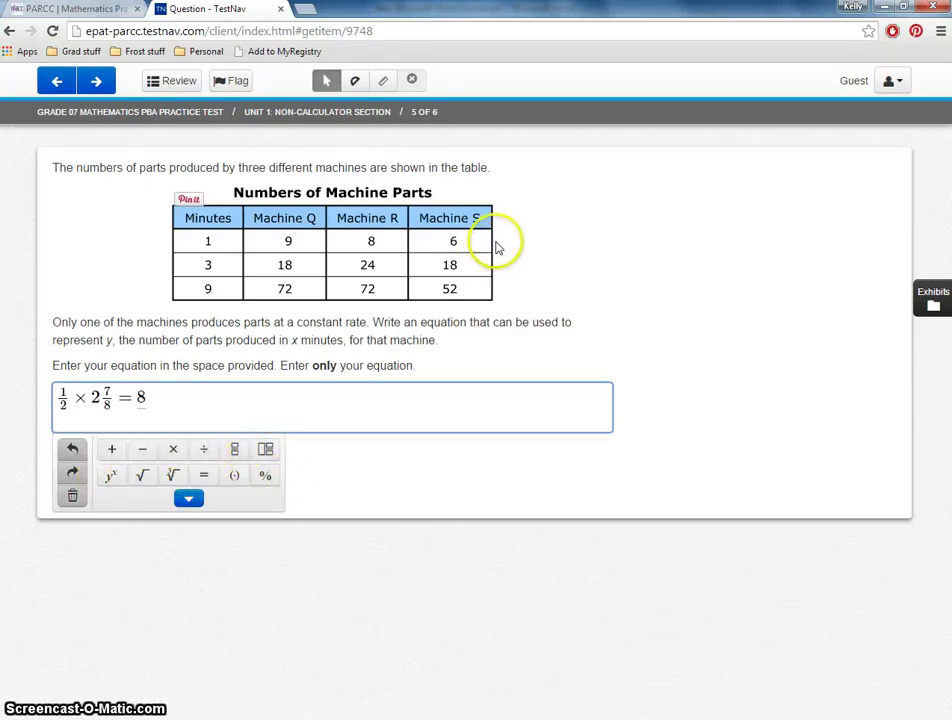
click(95, 82)
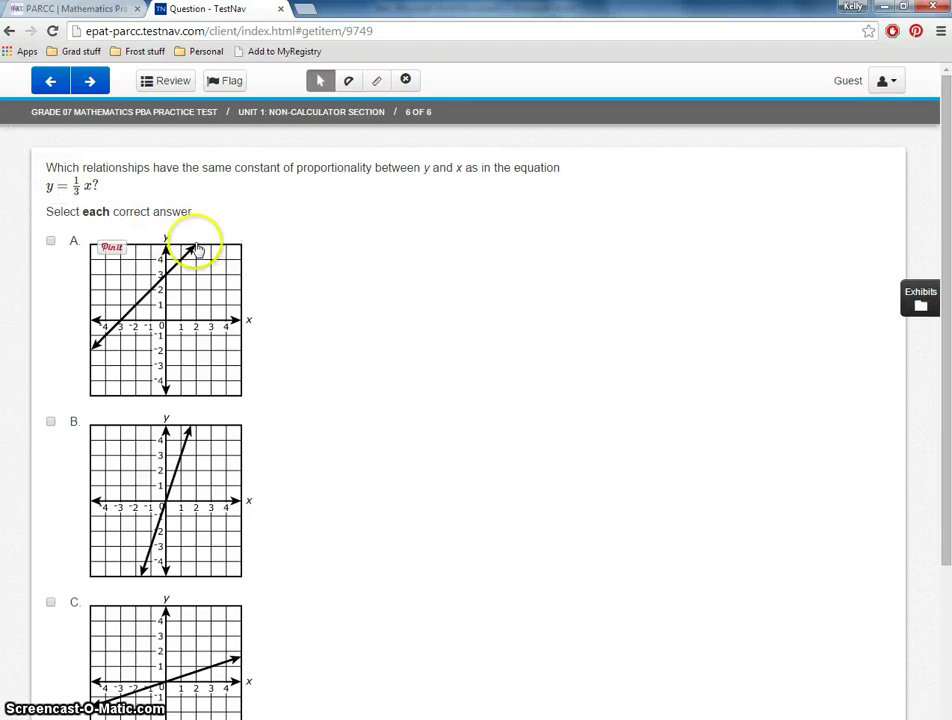
Step: Answer question 6 with choices B, C, D and E, then advance to the section-end page
scroll(254, 224, down, 1)
scroll(254, 224, up, 1)
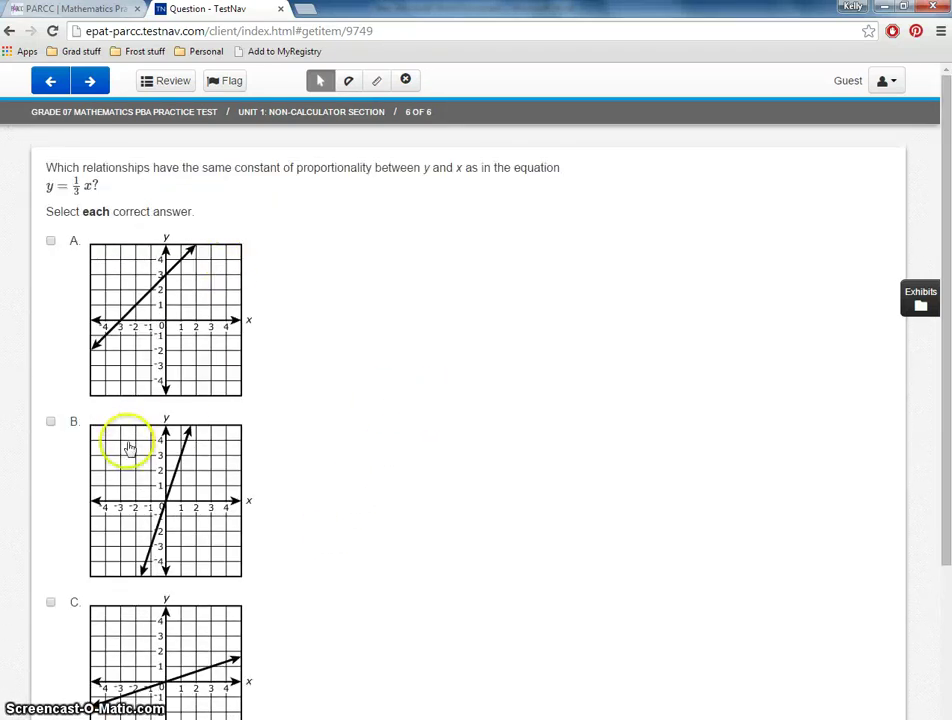
scroll(286, 441, down, 3)
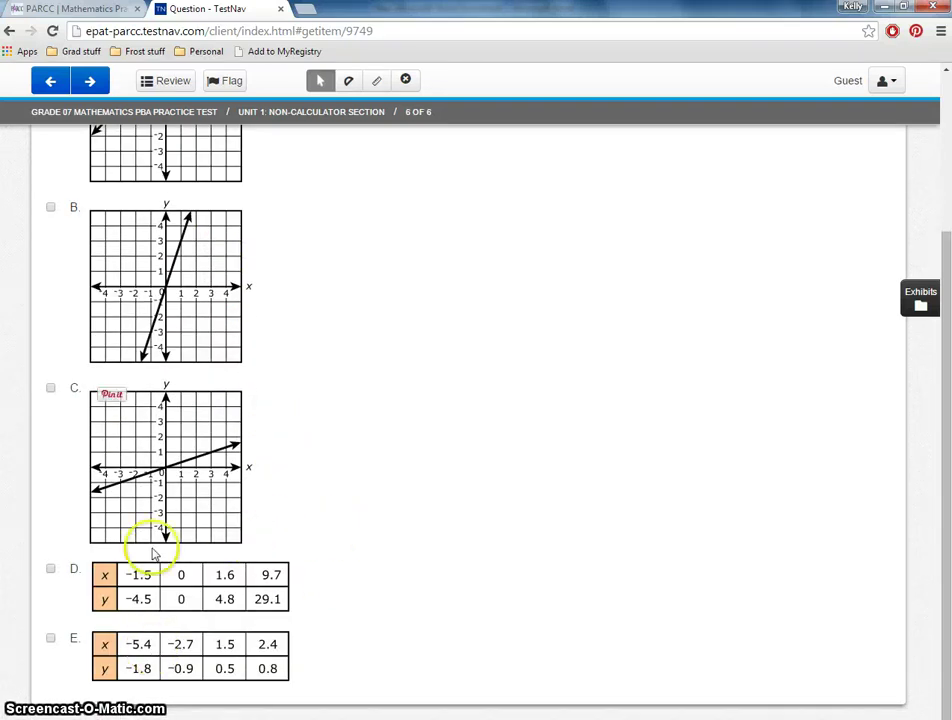
click(50, 390)
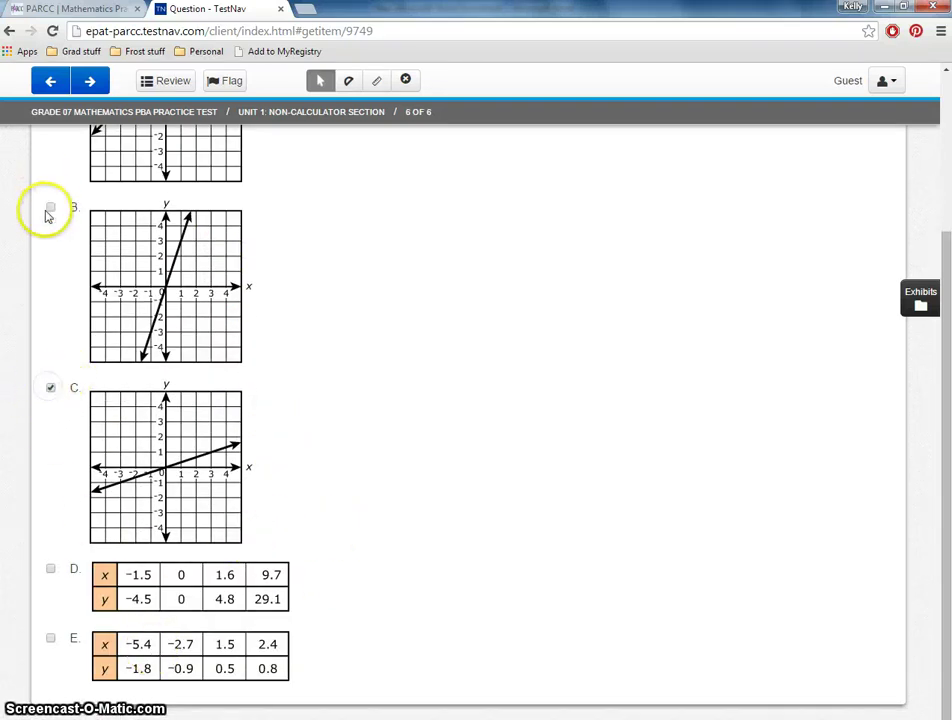
click(50, 208)
click(50, 570)
click(50, 638)
scroll(300, 620, up, 5)
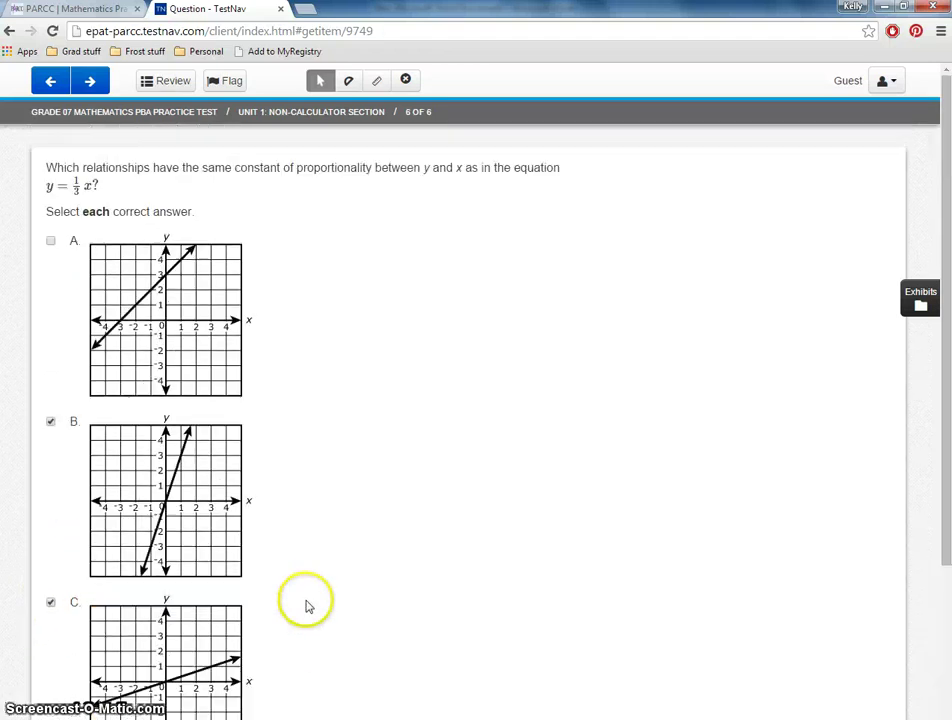
click(91, 86)
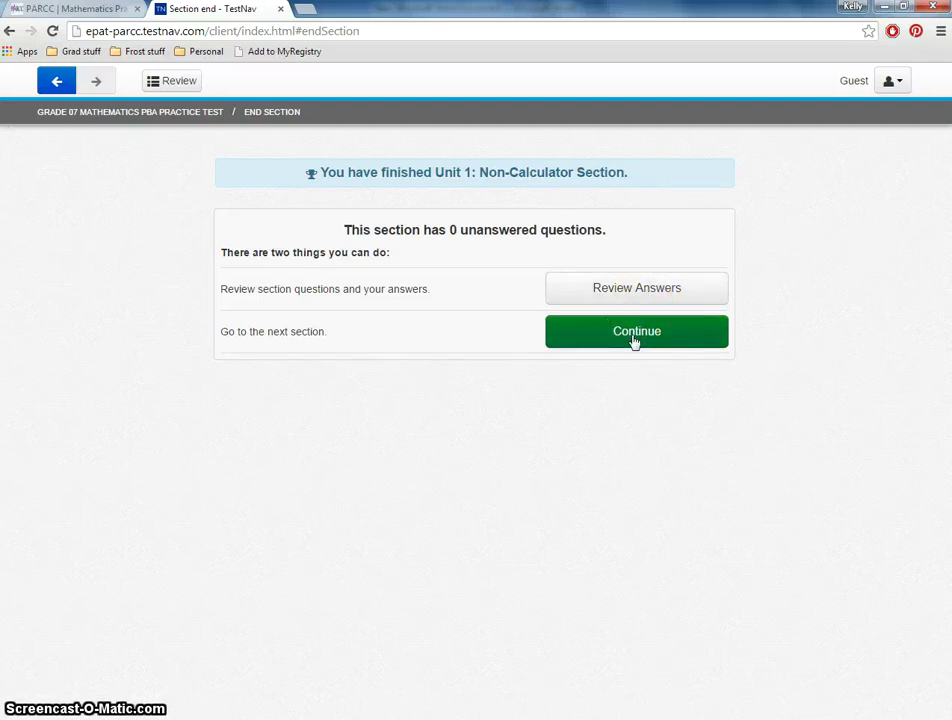
Step: Review the section's answers, rechecking question 2, then return to the overview list
click(641, 287)
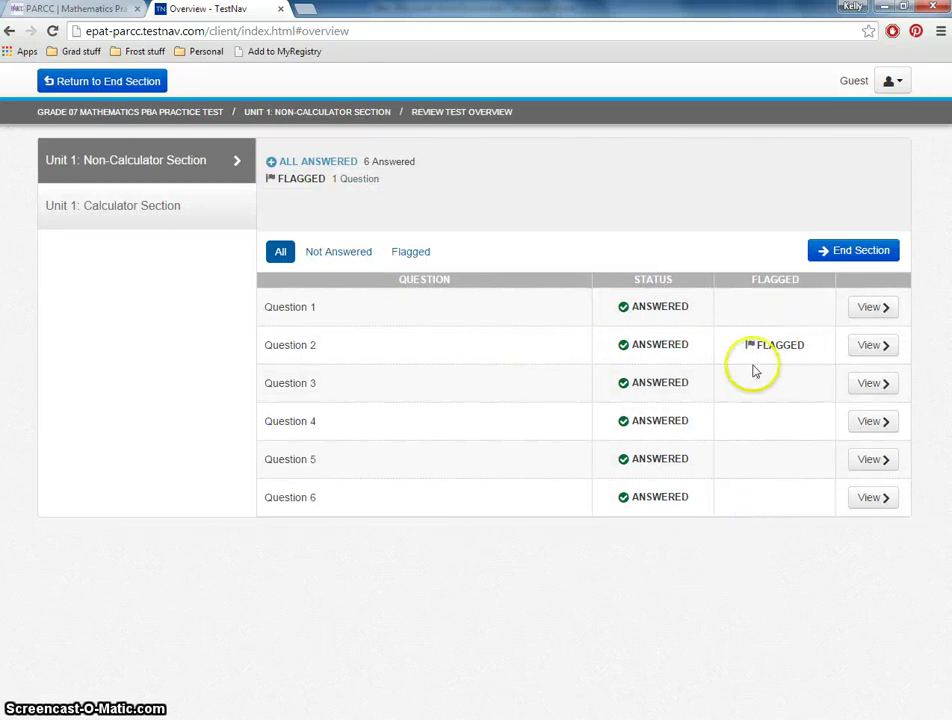
click(866, 346)
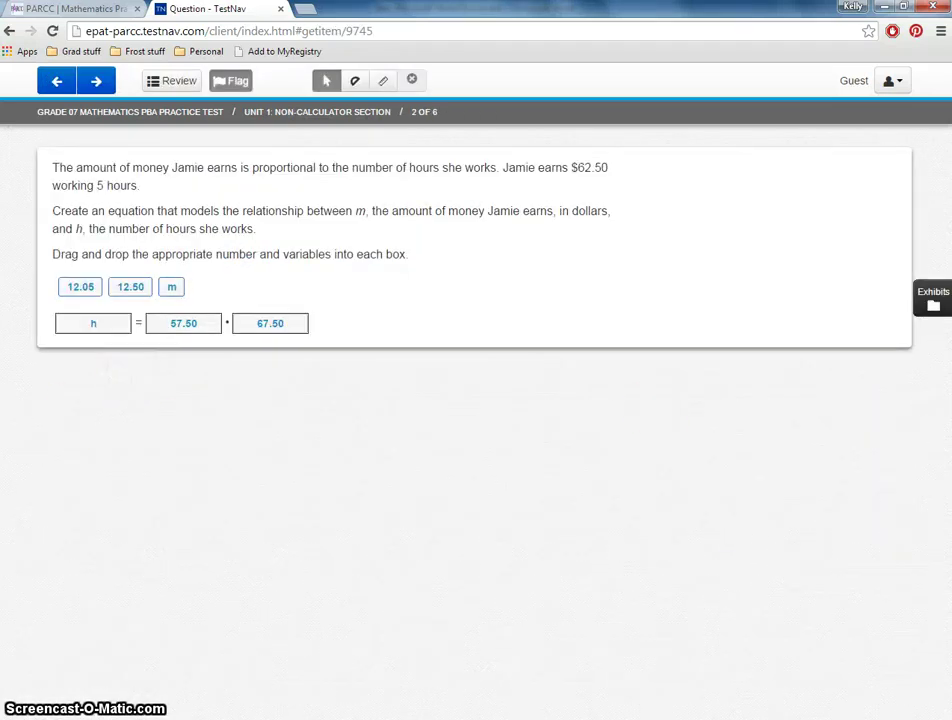
click(95, 86)
click(180, 82)
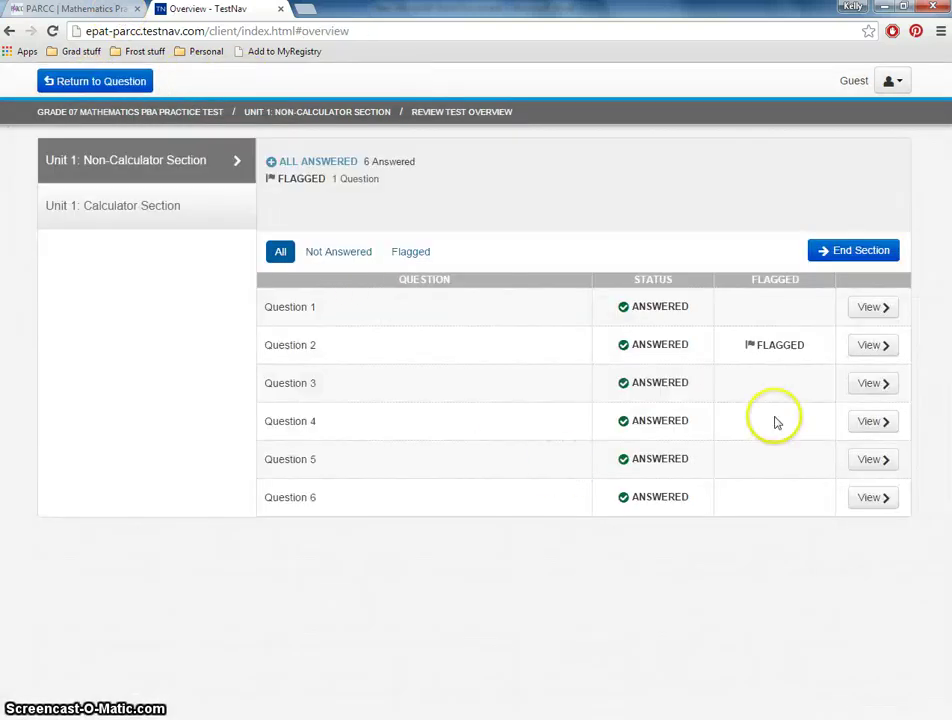
Step: End the Non-Calculator Section and confirm leaving it for good
click(838, 256)
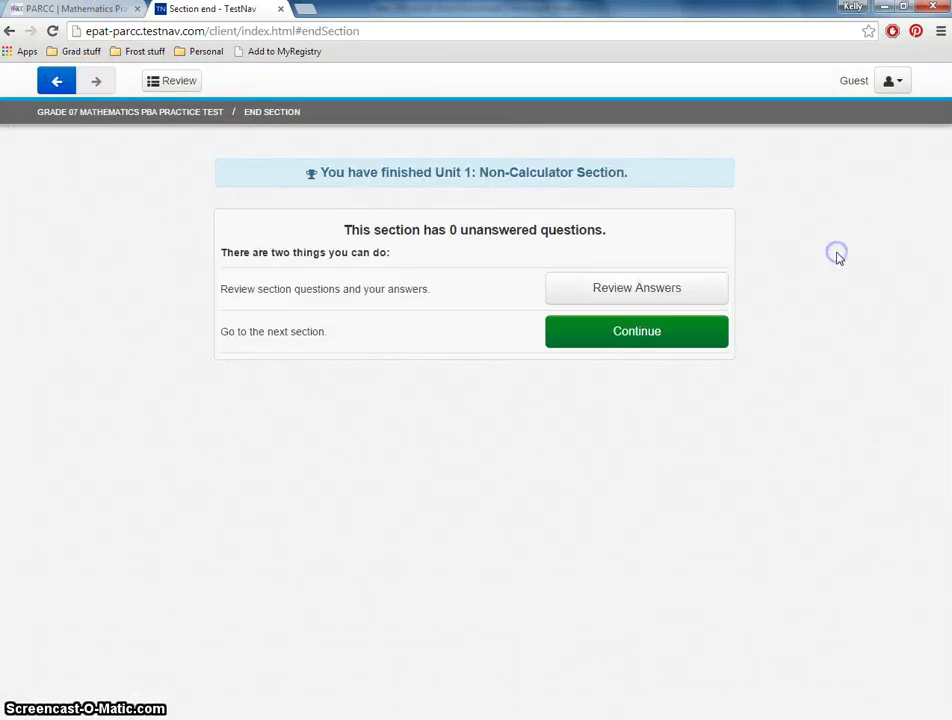
click(638, 334)
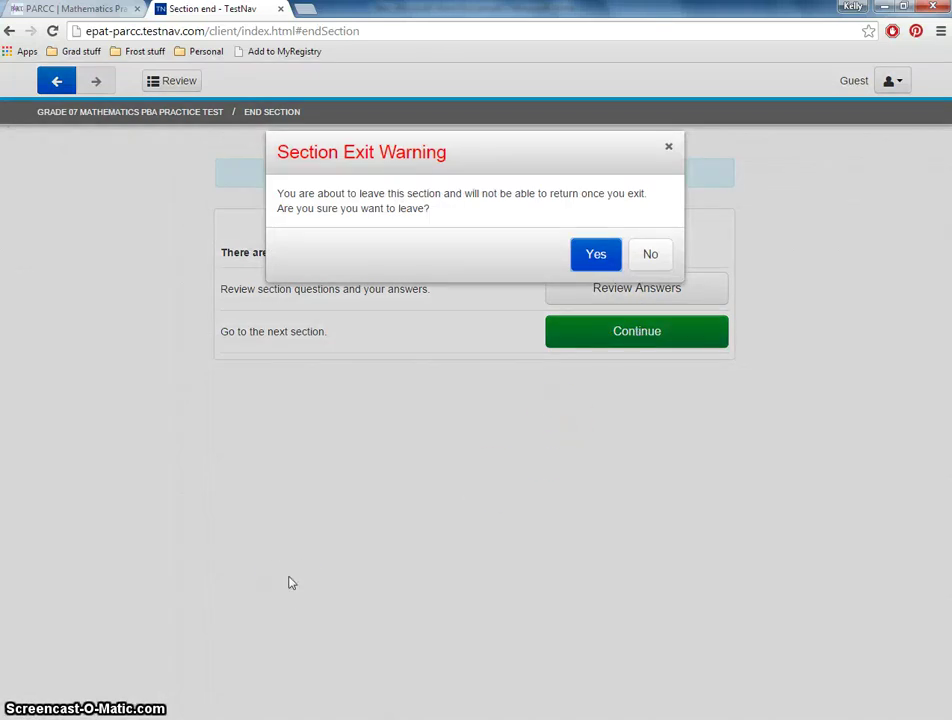
click(583, 262)
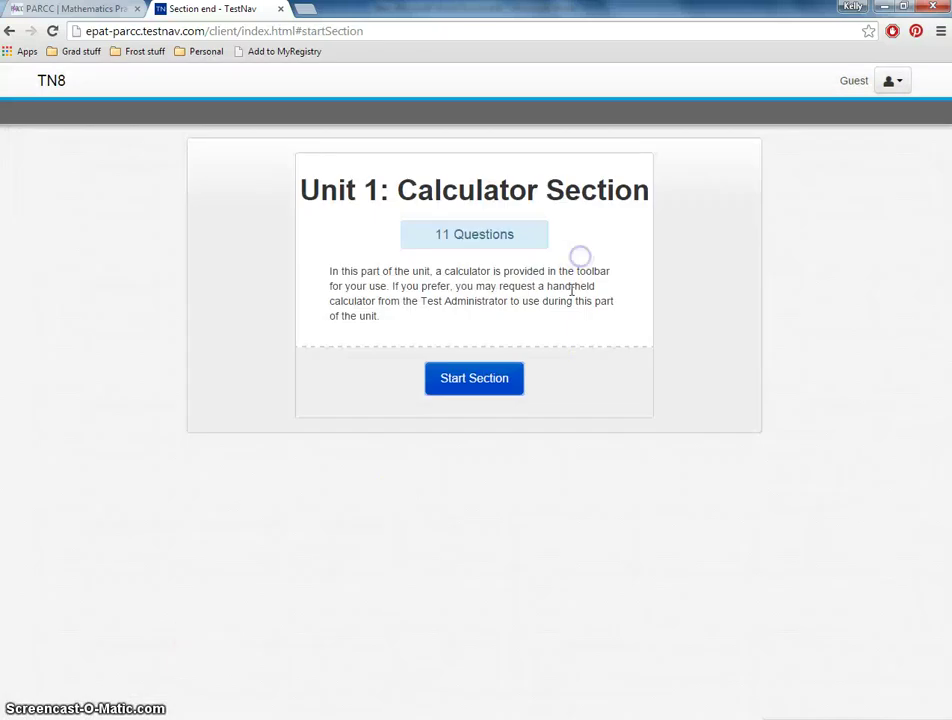
Step: Start the Calculator Section and bring up the five-function calculator, dragging it lower right
click(450, 381)
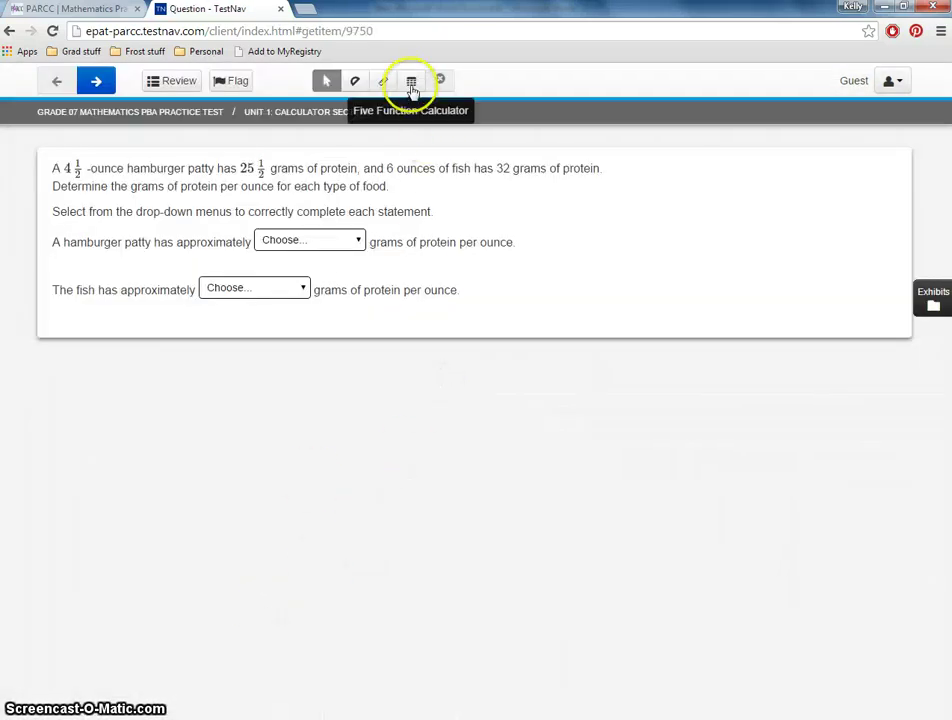
click(410, 84)
drag(633, 174, 676, 289)
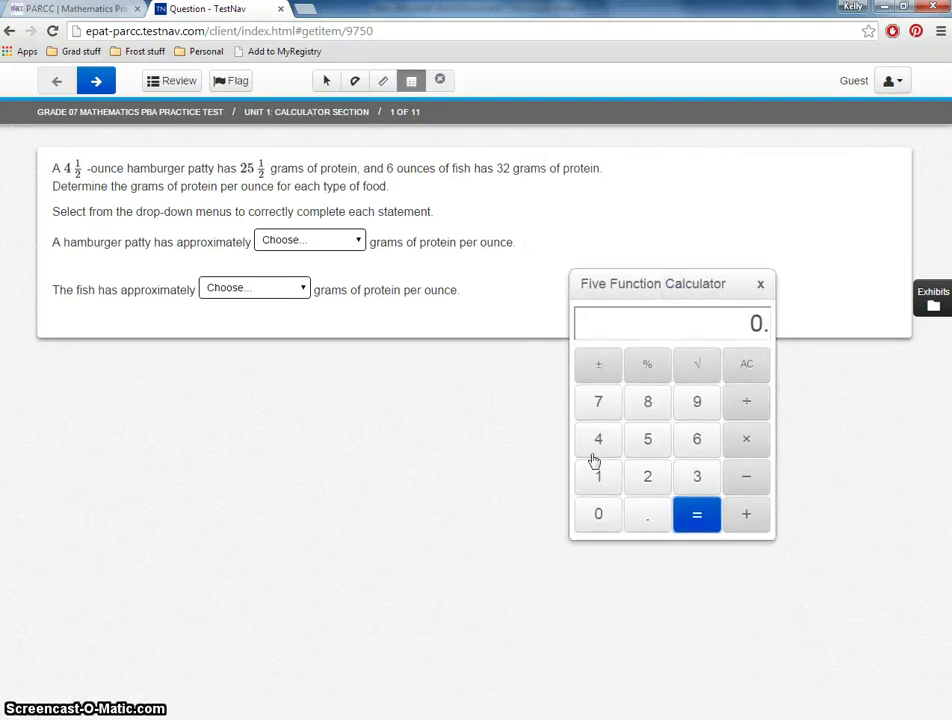
click(352, 520)
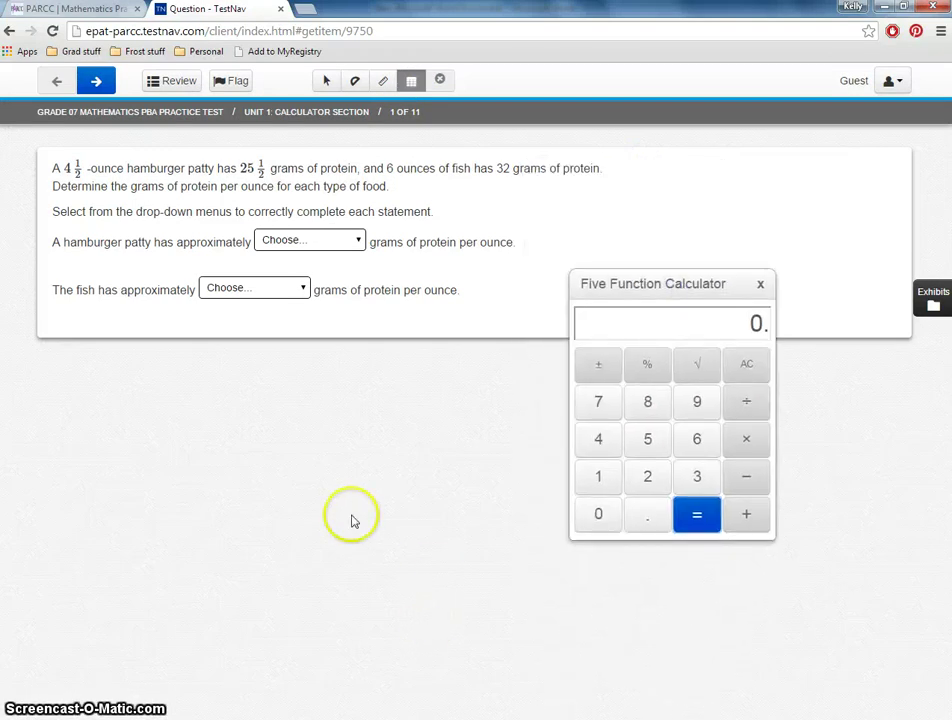
Step: Close the calculator, reopen and close it again, then show the guest account options
click(759, 289)
click(413, 81)
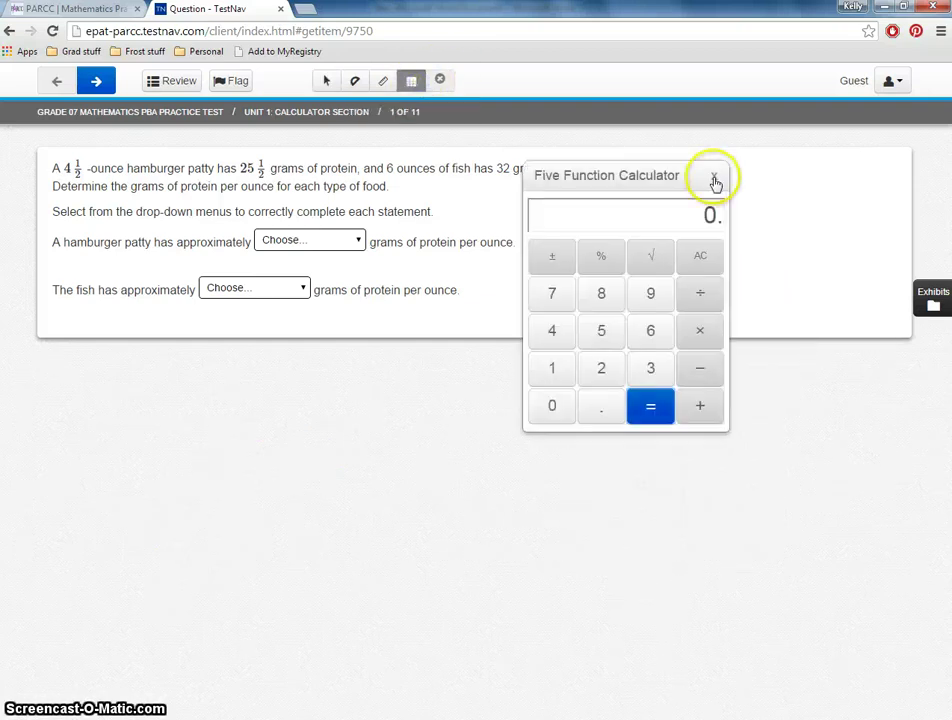
click(715, 183)
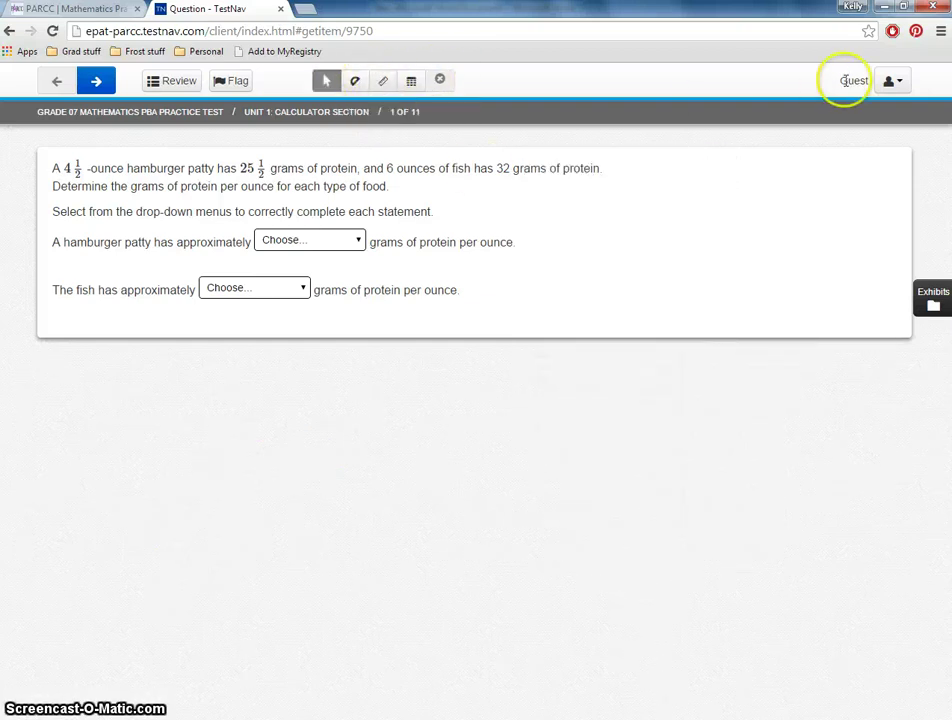
click(898, 82)
Step: Answer question 1 with 5.7 protein per ounce for hamburger and 0.2 for fish
click(727, 340)
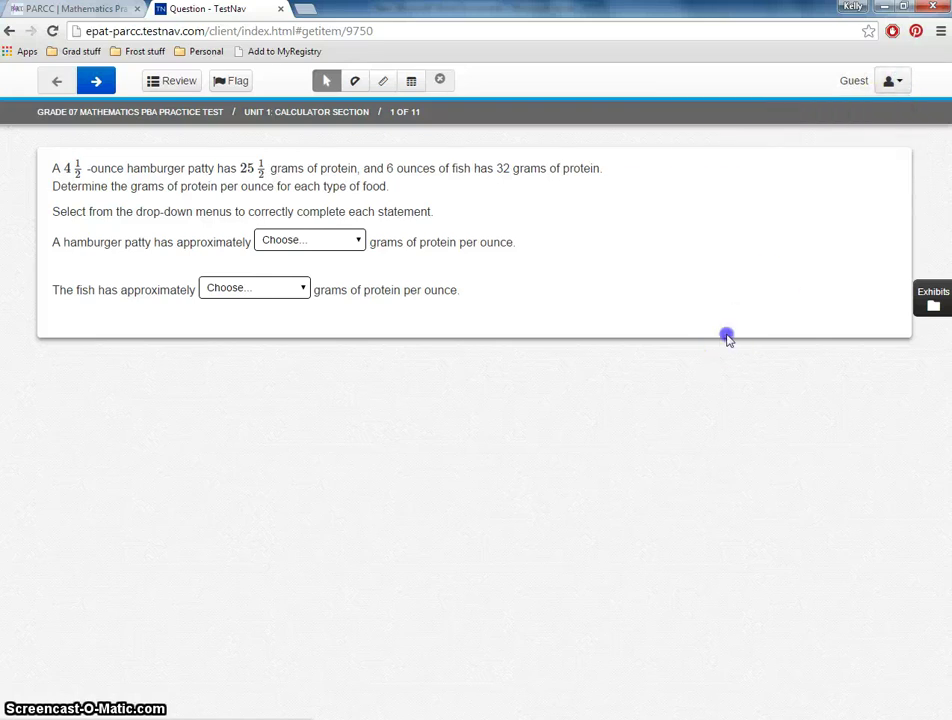
click(300, 241)
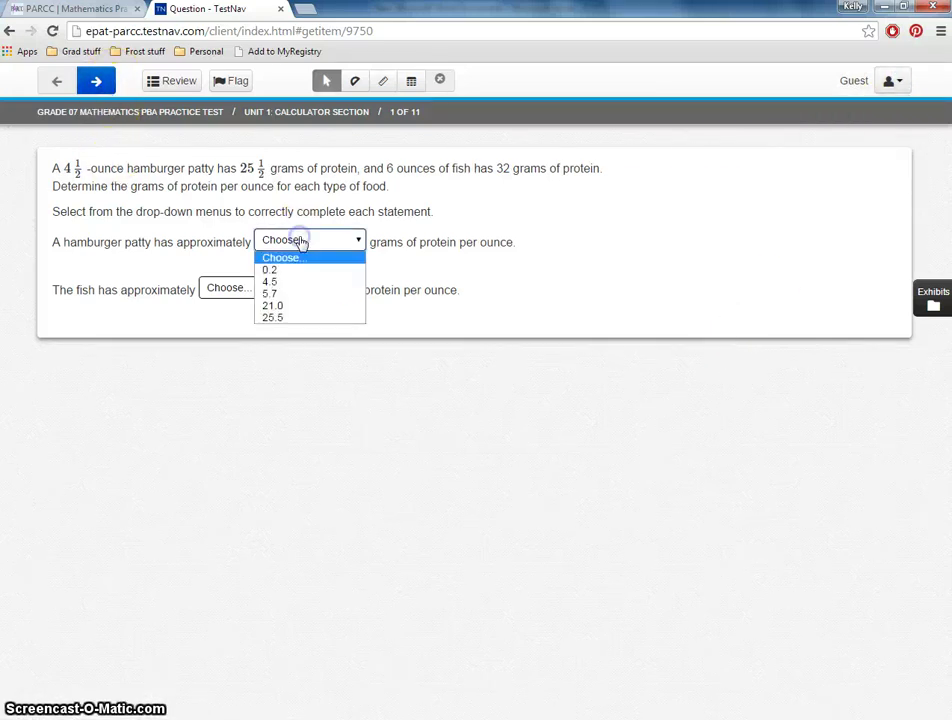
click(293, 293)
click(230, 287)
click(241, 319)
Step: Page back and forth between questions 2 and 3
click(95, 80)
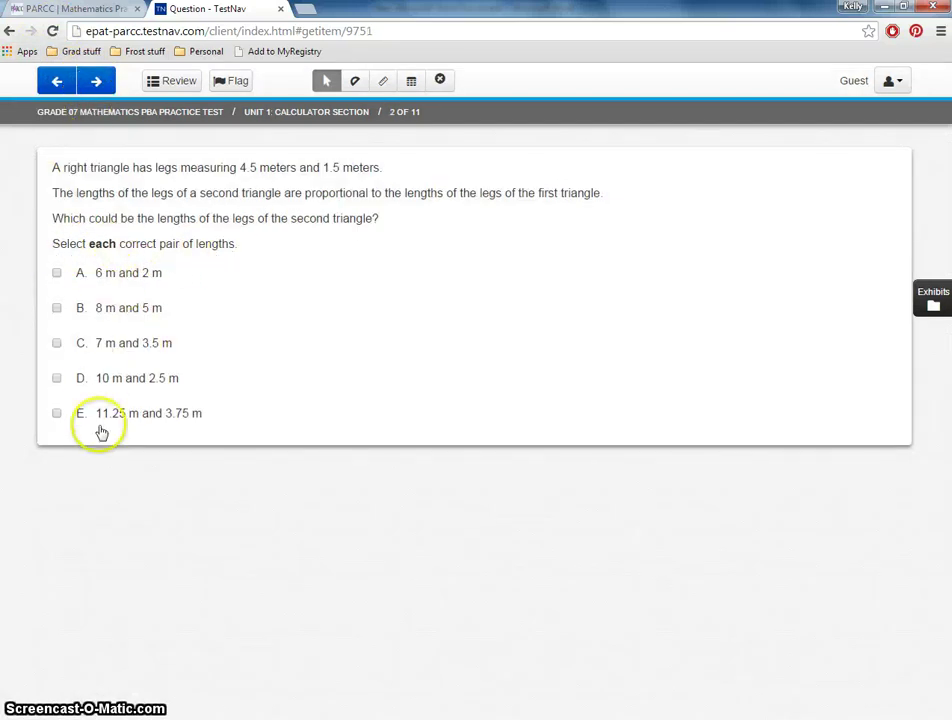
click(104, 80)
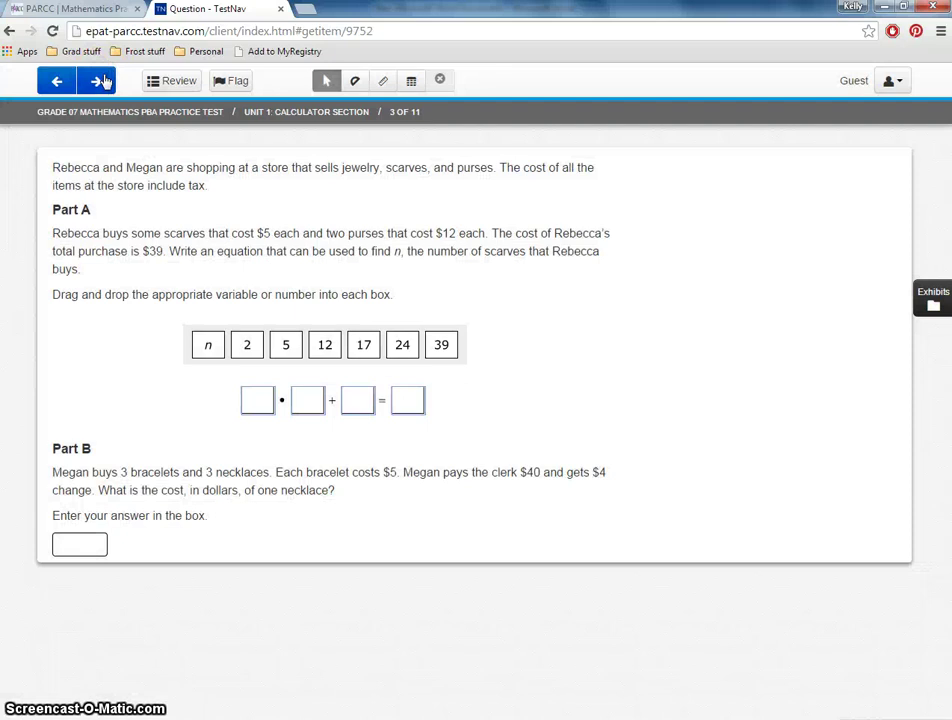
click(60, 82)
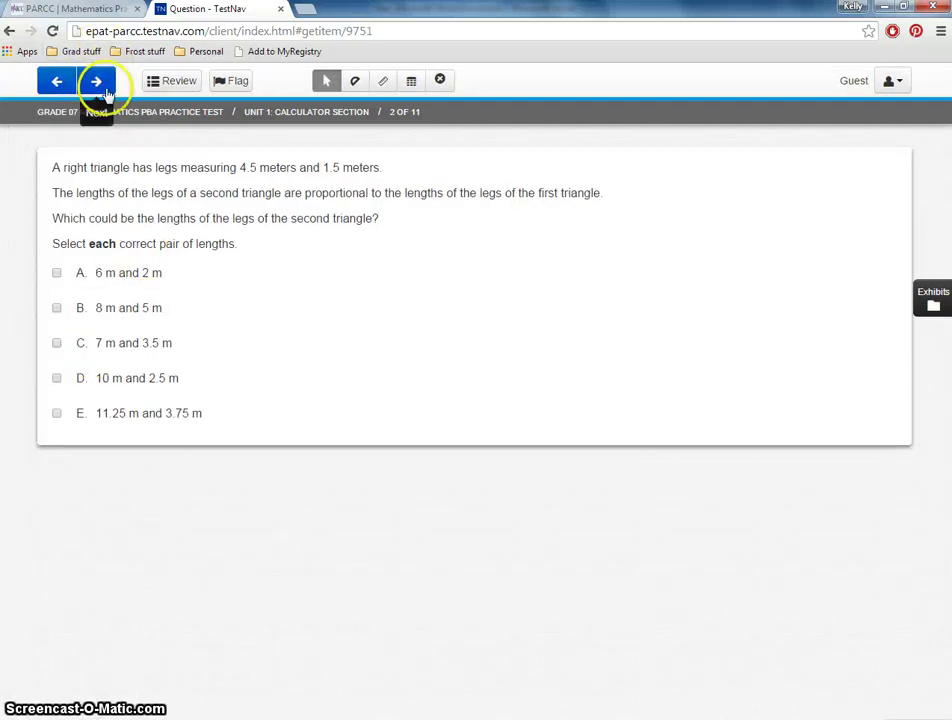
click(104, 82)
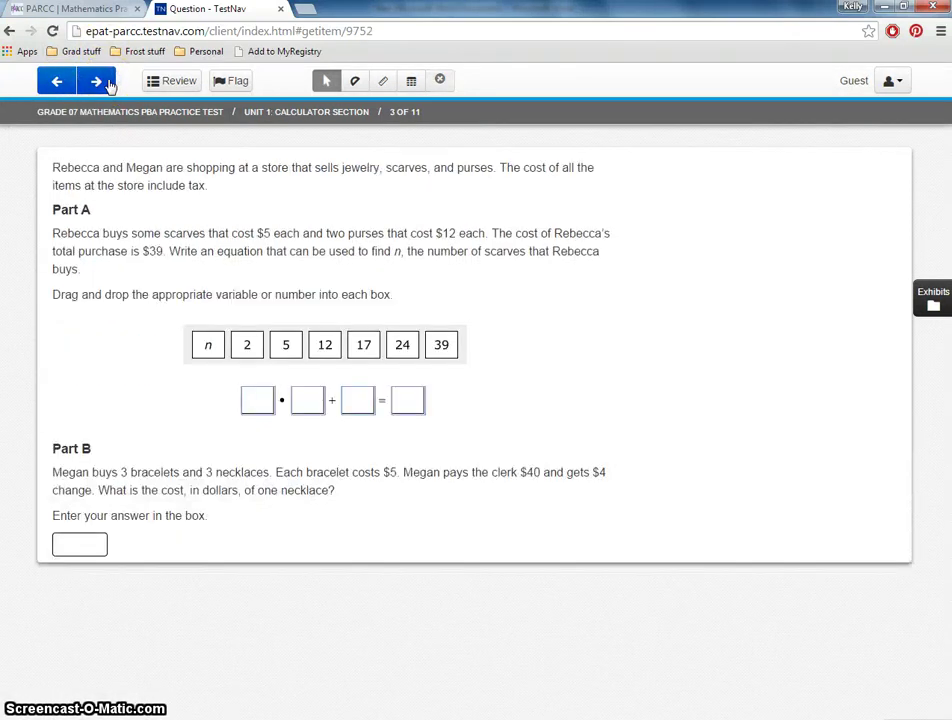
click(53, 82)
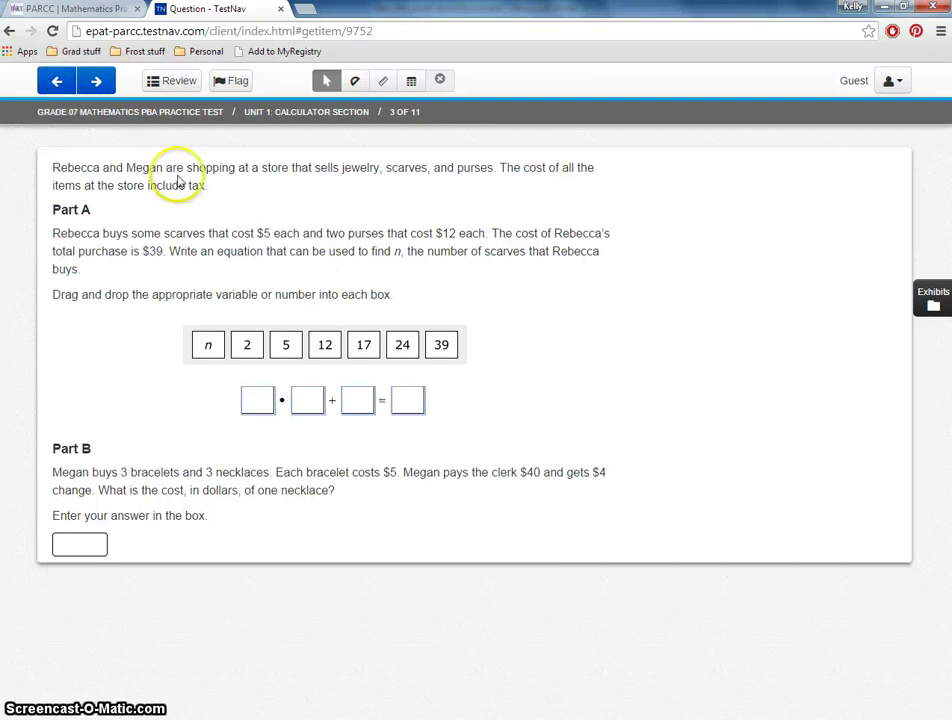
Step: Build the equation 5 • 2 + 24 = 39 from the number tiles and advance to question 4
drag(290, 345, 257, 400)
drag(252, 346, 308, 401)
drag(329, 344, 358, 400)
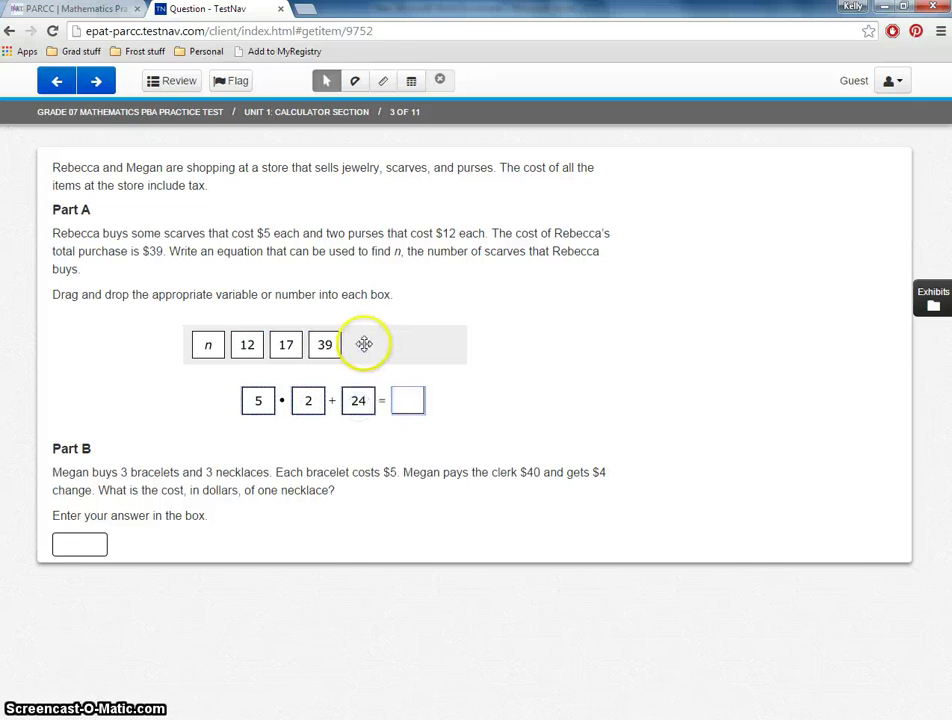
drag(323, 342, 410, 400)
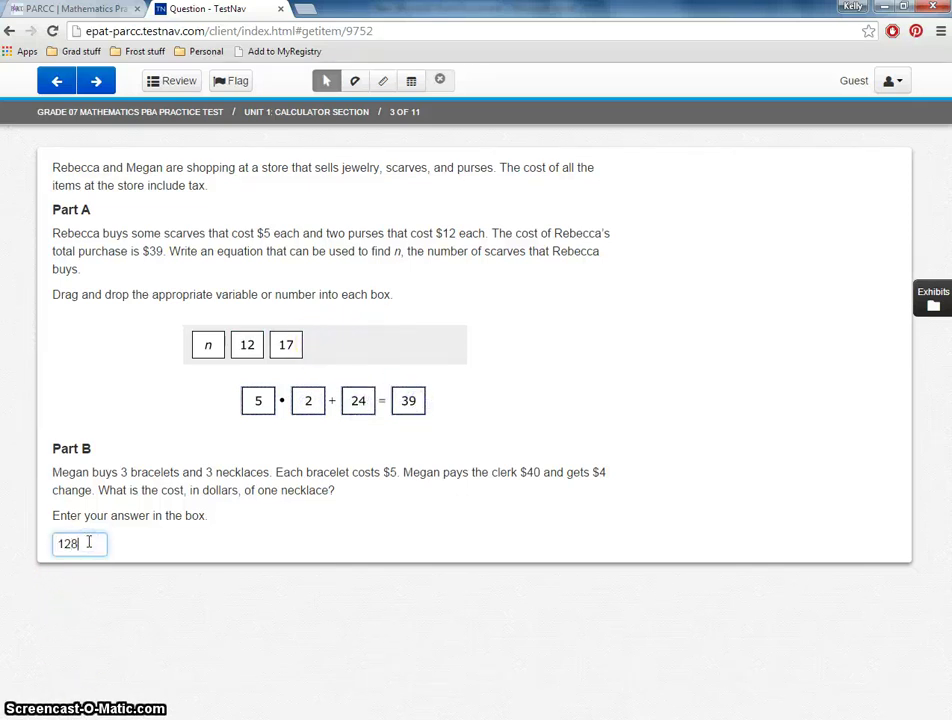
click(96, 84)
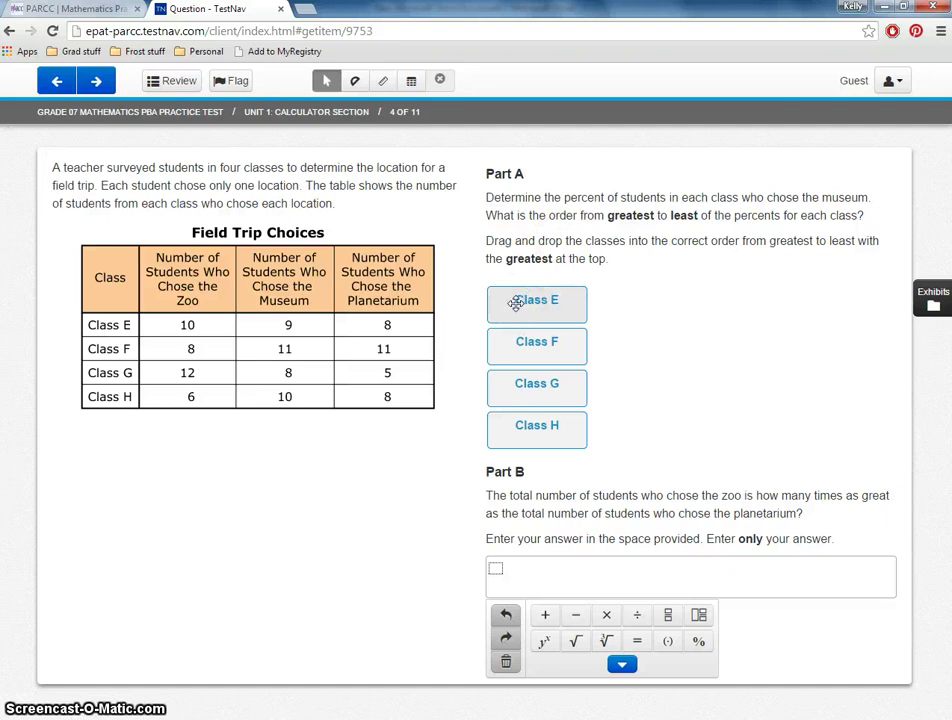
Step: Arrange the classes in the order F, H, G, E for Part A
drag(516, 303, 688, 317)
drag(528, 350, 539, 320)
click(532, 425)
drag(532, 425, 540, 338)
drag(538, 385, 536, 318)
click(525, 388)
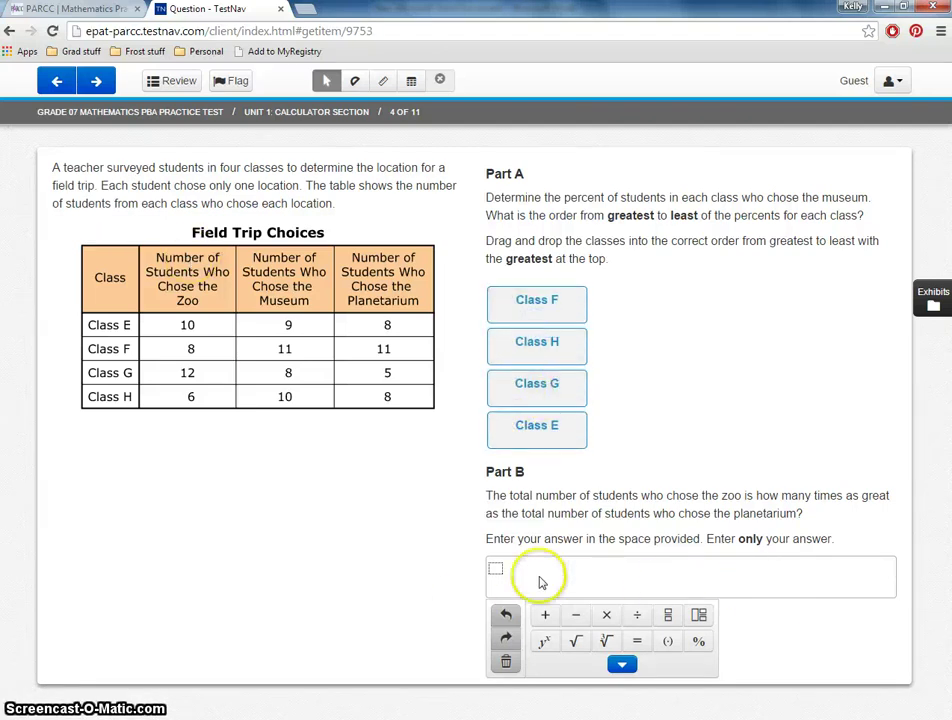
Step: Enter 1 followed by a square root in Part B, then advance to question 5
click(496, 570)
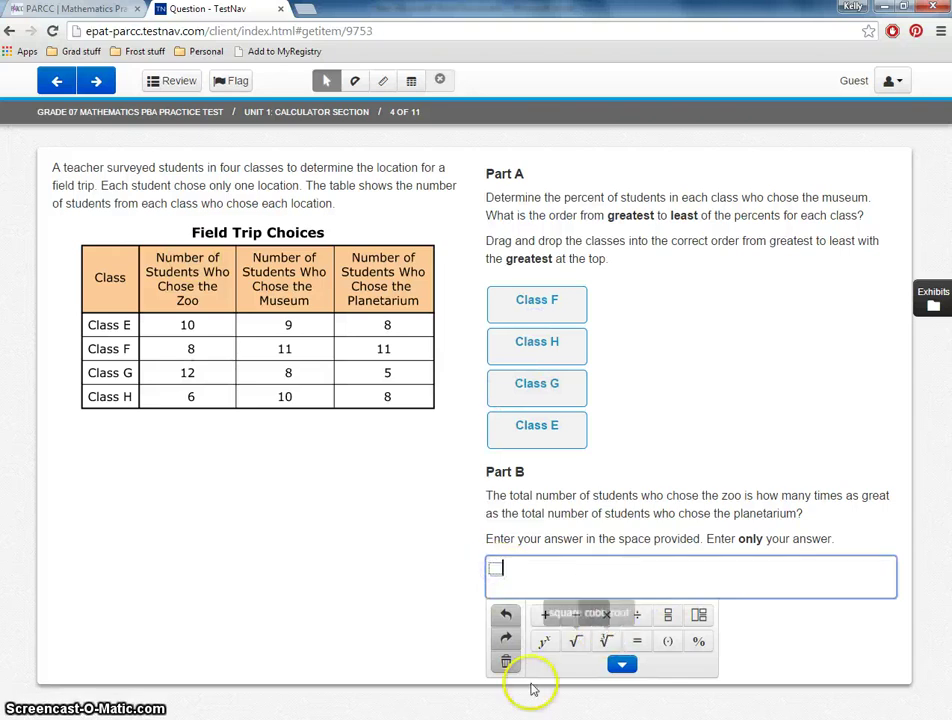
text(1)
click(575, 640)
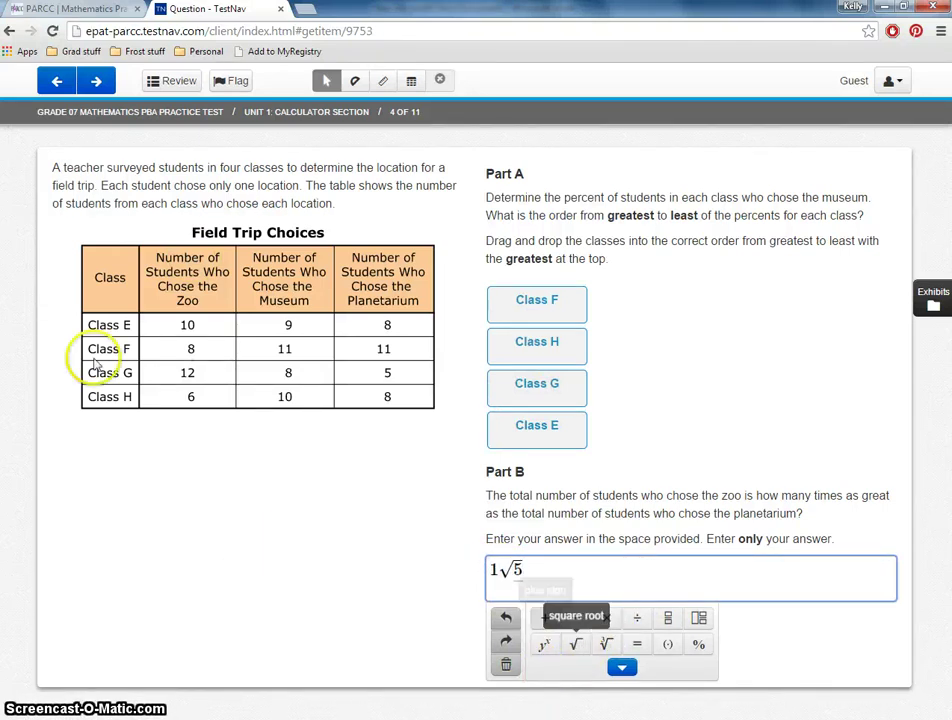
click(92, 80)
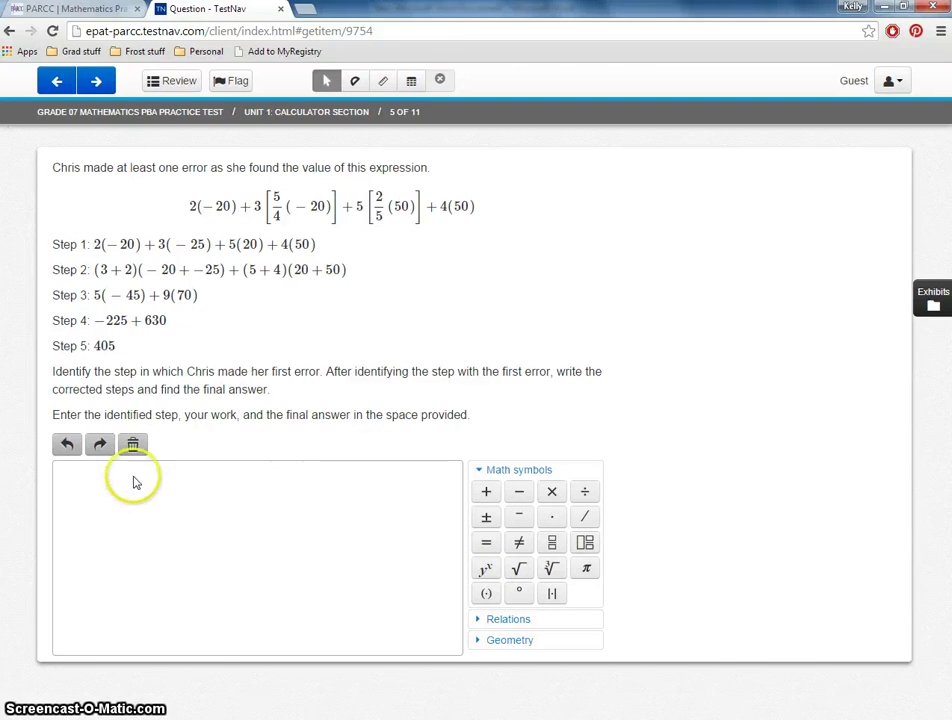
Step: Expand the Relations and Geometry symbol sets beside question 5's empty answer box
click(111, 500)
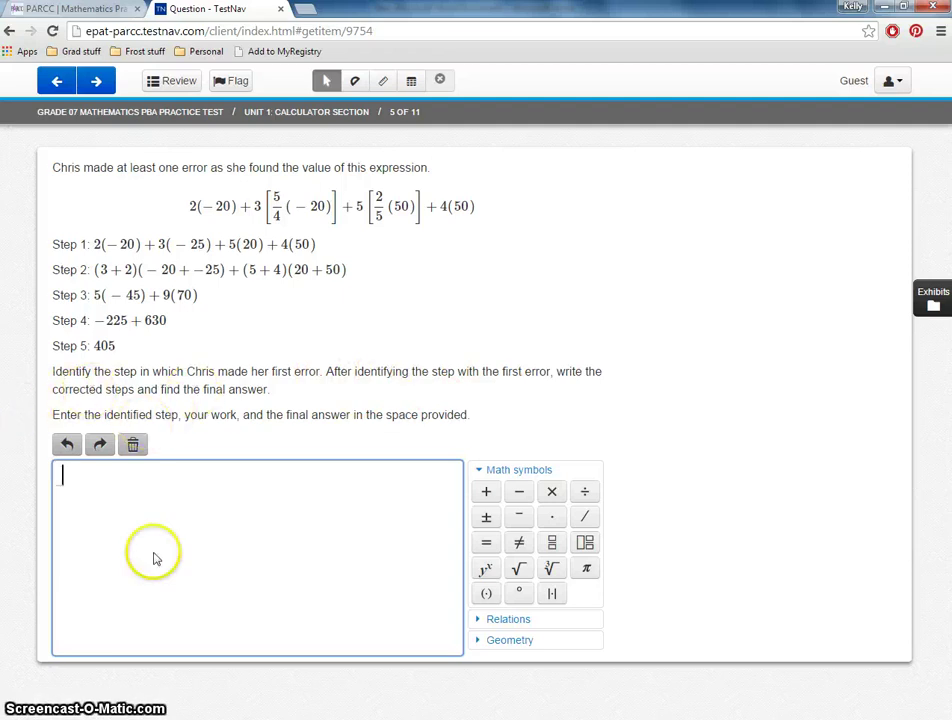
click(508, 620)
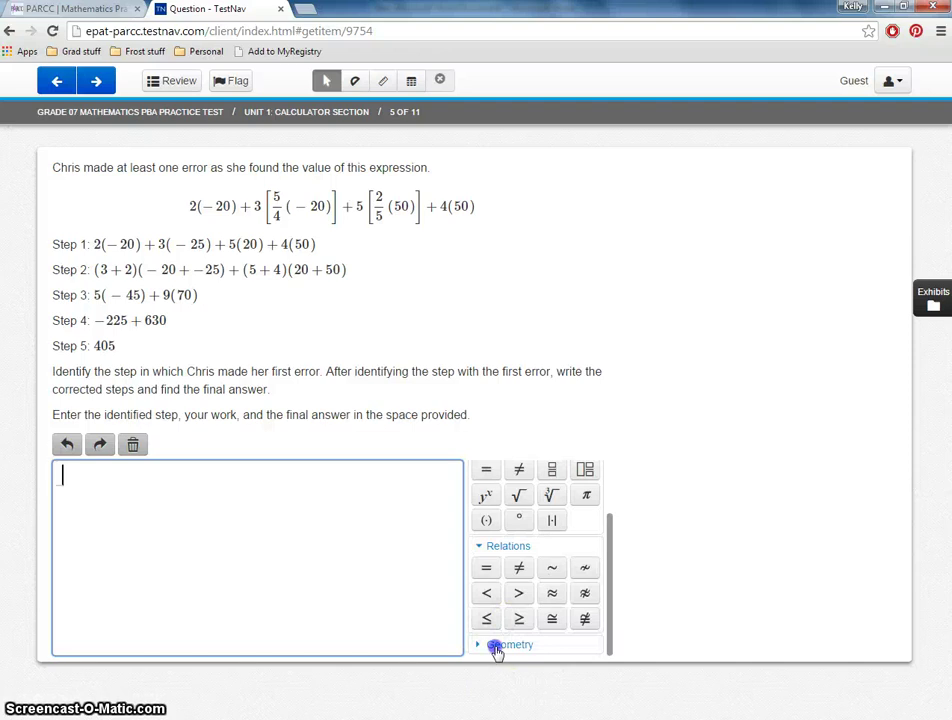
click(497, 647)
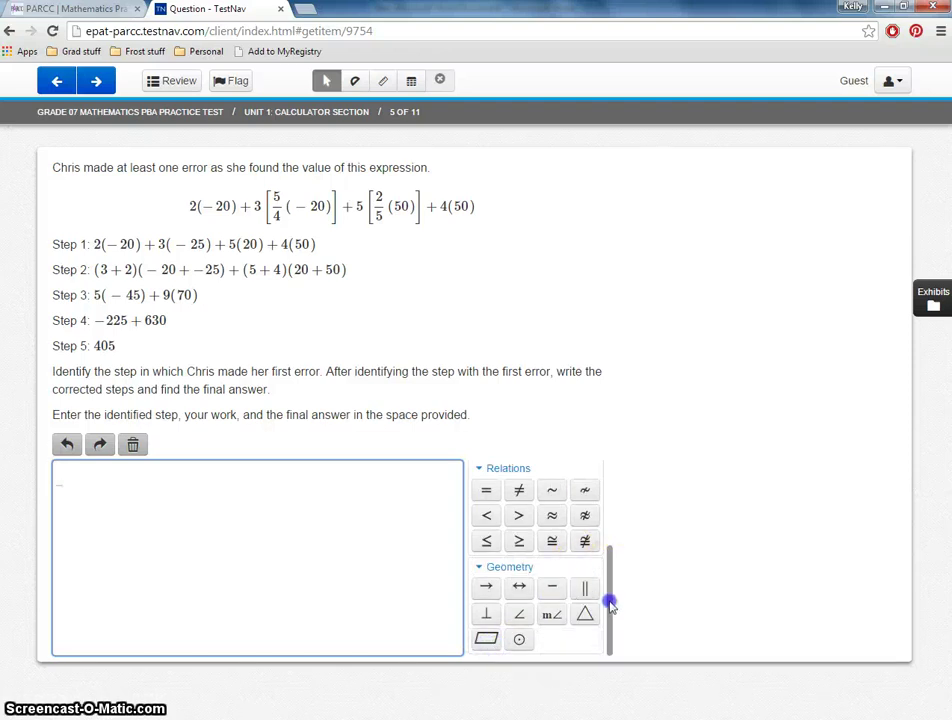
drag(611, 584, 606, 472)
scroll(586, 599, down, 5)
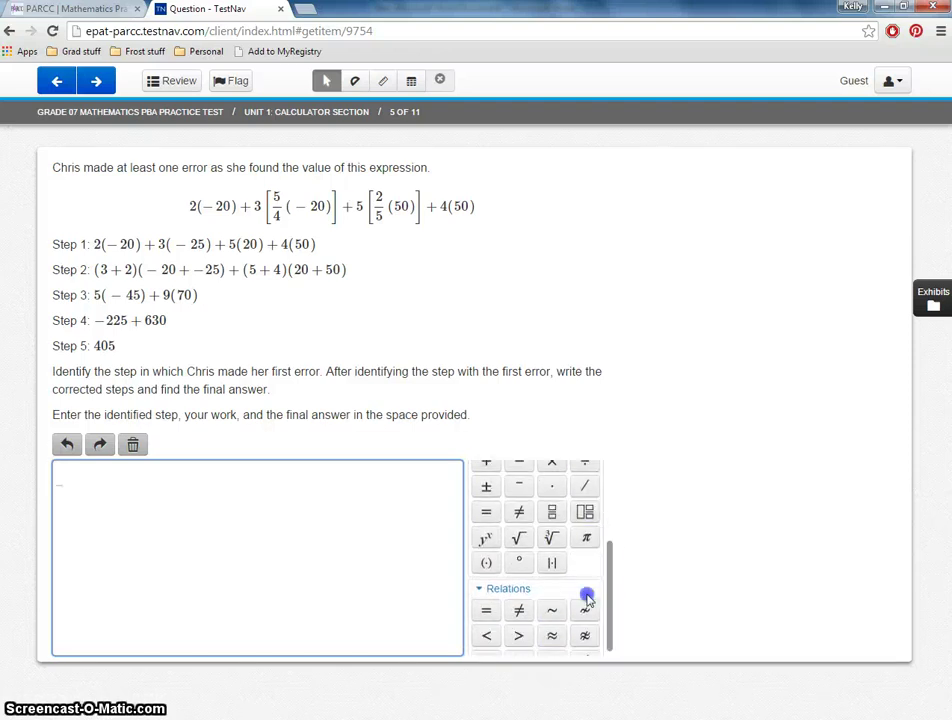
Step: Advance through questions 6 to 8, expanding question 6's relation symbols along the way
click(94, 84)
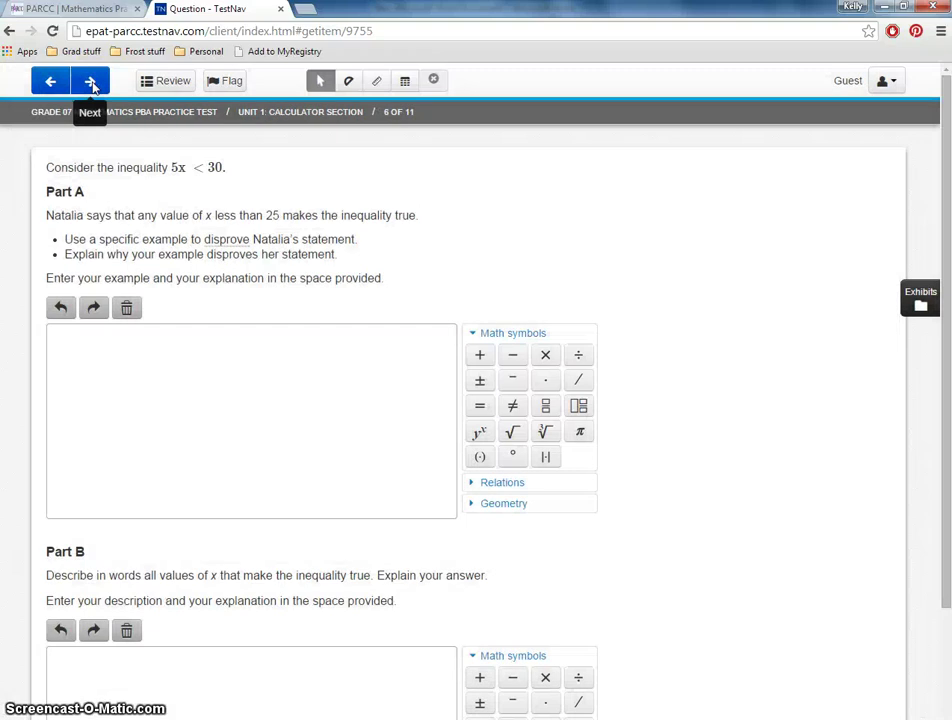
scroll(335, 497, down, 2)
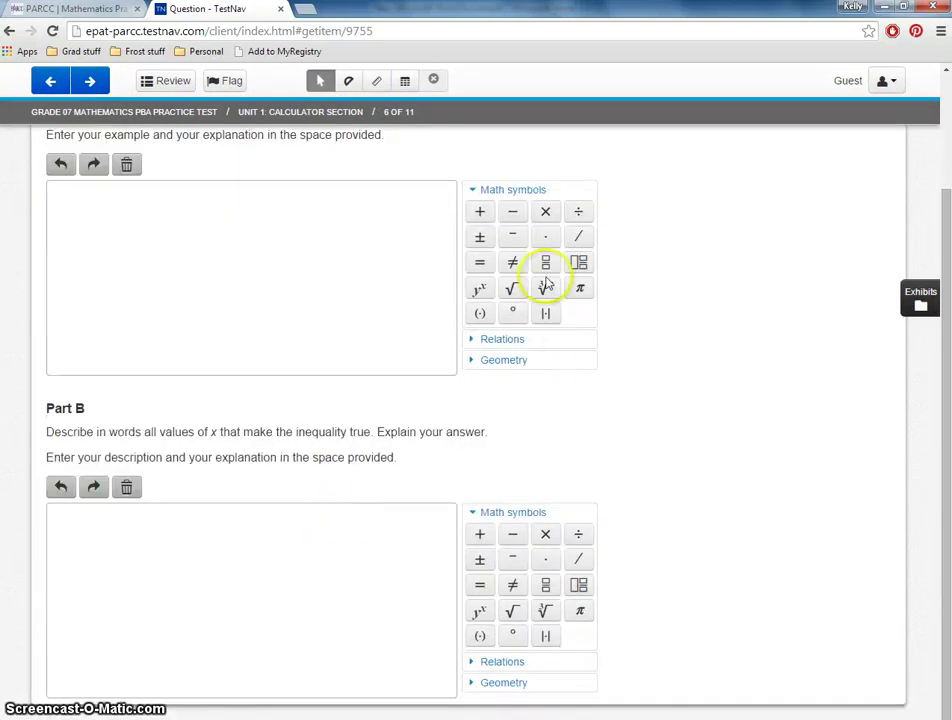
click(495, 337)
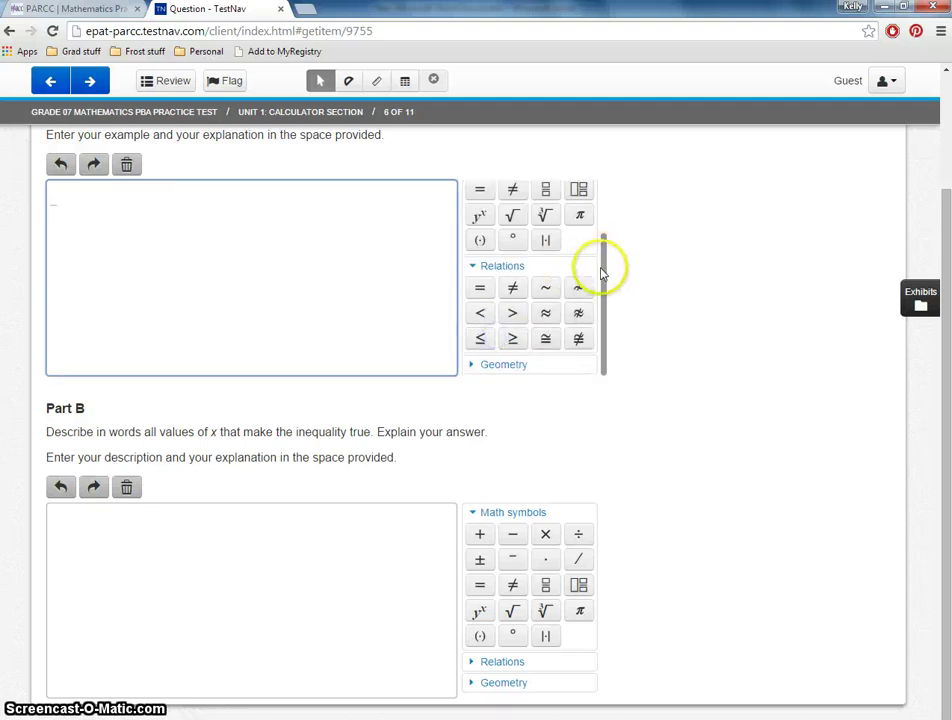
scroll(500, 395, up, 3)
click(88, 86)
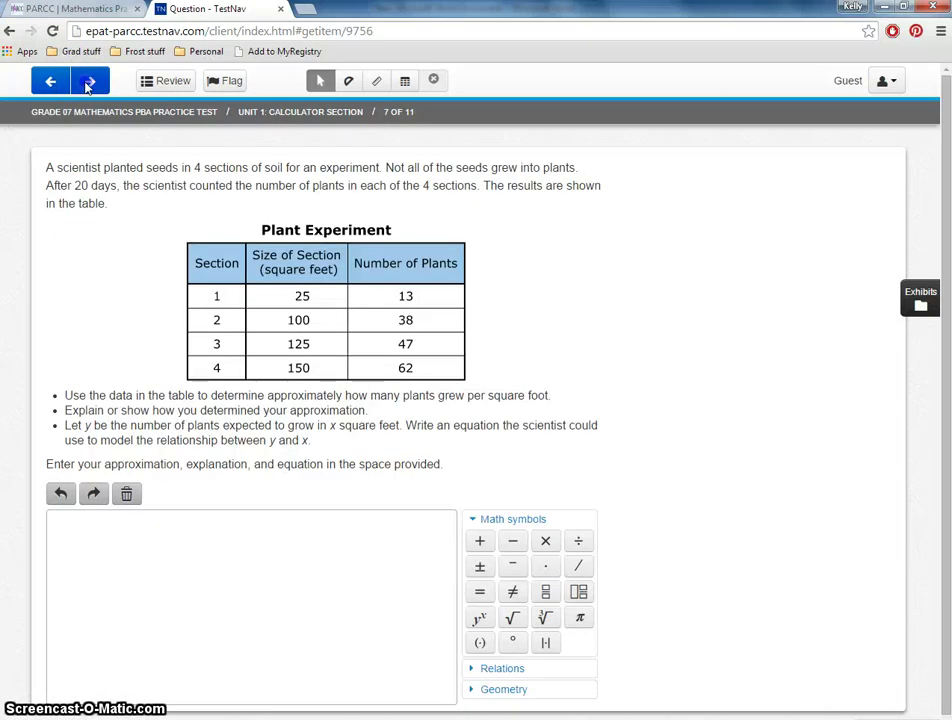
click(88, 86)
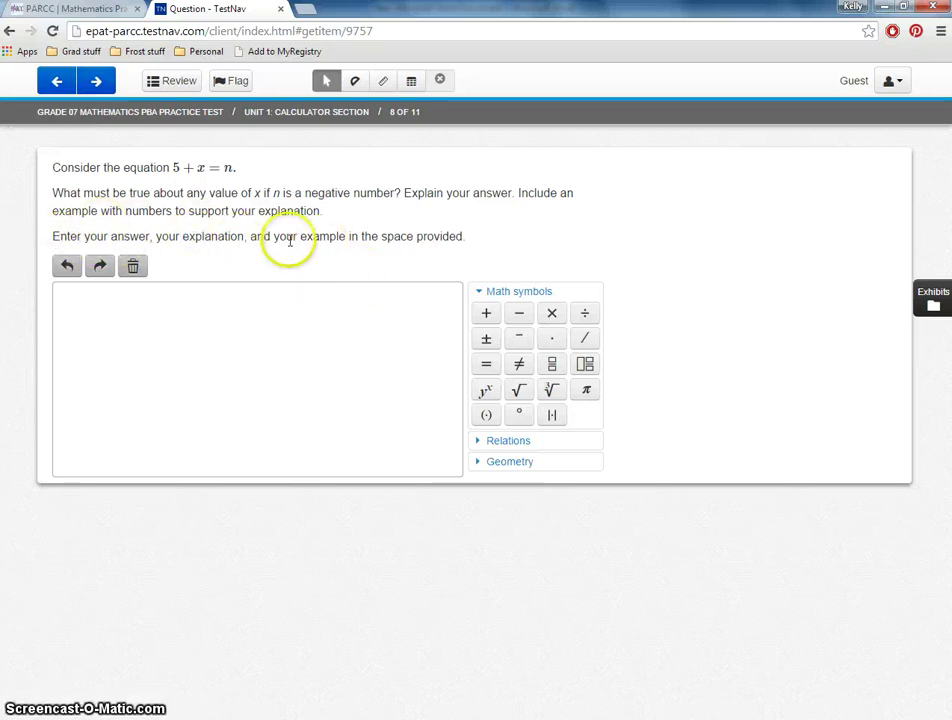
Step: Advance through questions 9 to 11 to the end-of-test summary showing 8 unanswered
click(105, 84)
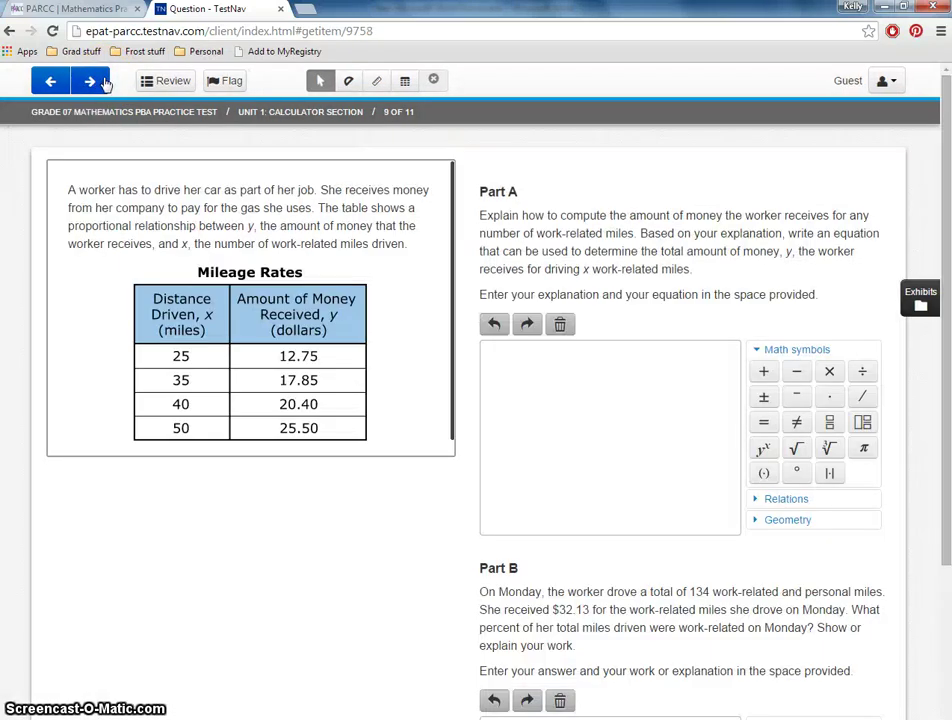
click(105, 84)
click(372, 542)
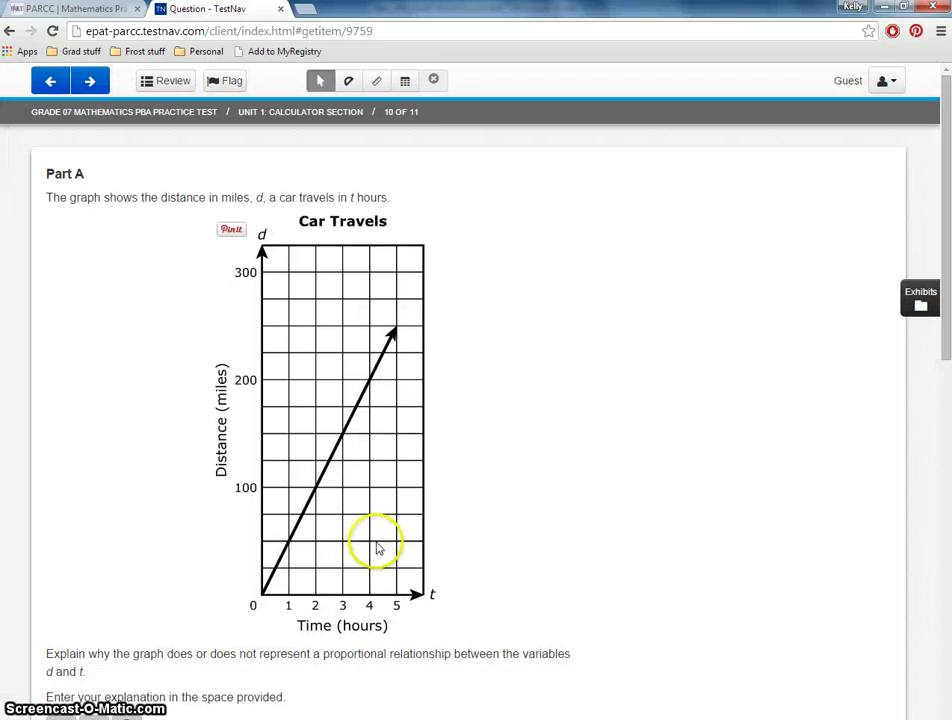
scroll(376, 546, down, 3)
scroll(376, 548, up, 3)
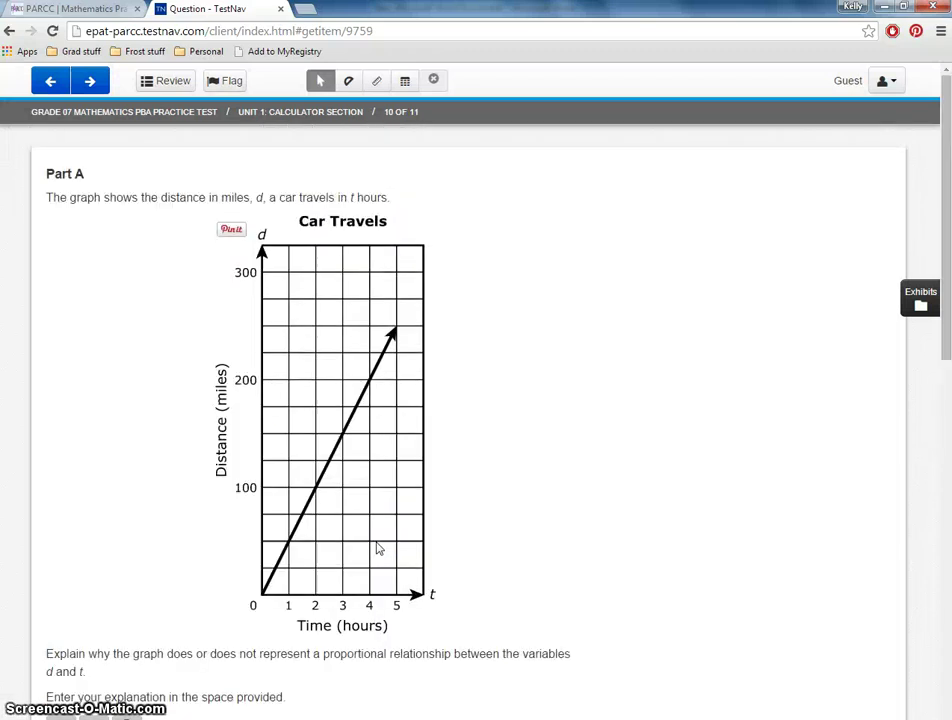
click(55, 246)
click(93, 81)
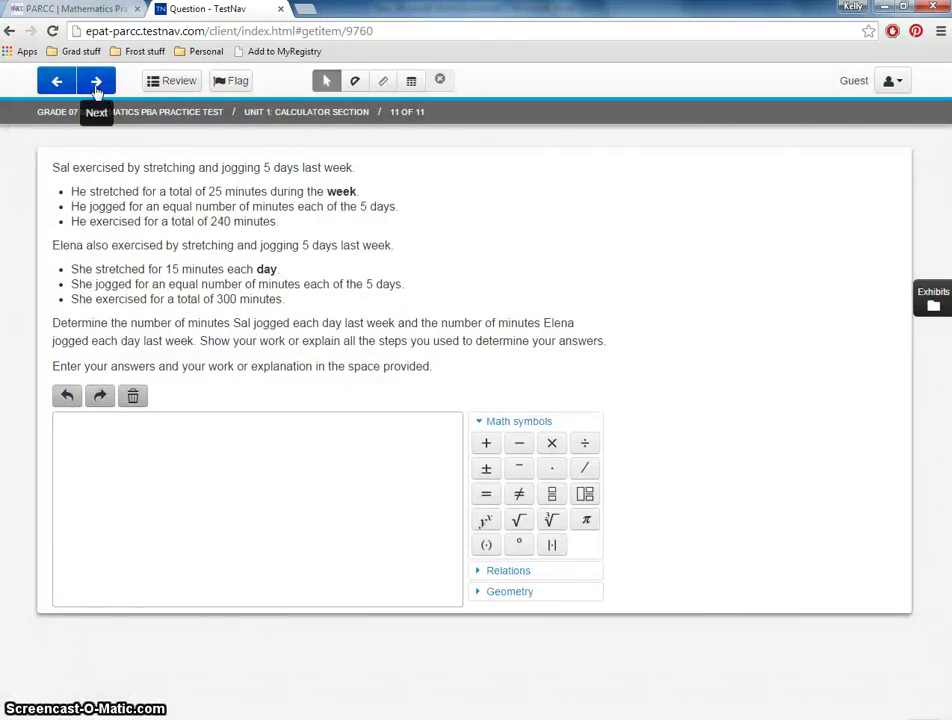
click(96, 85)
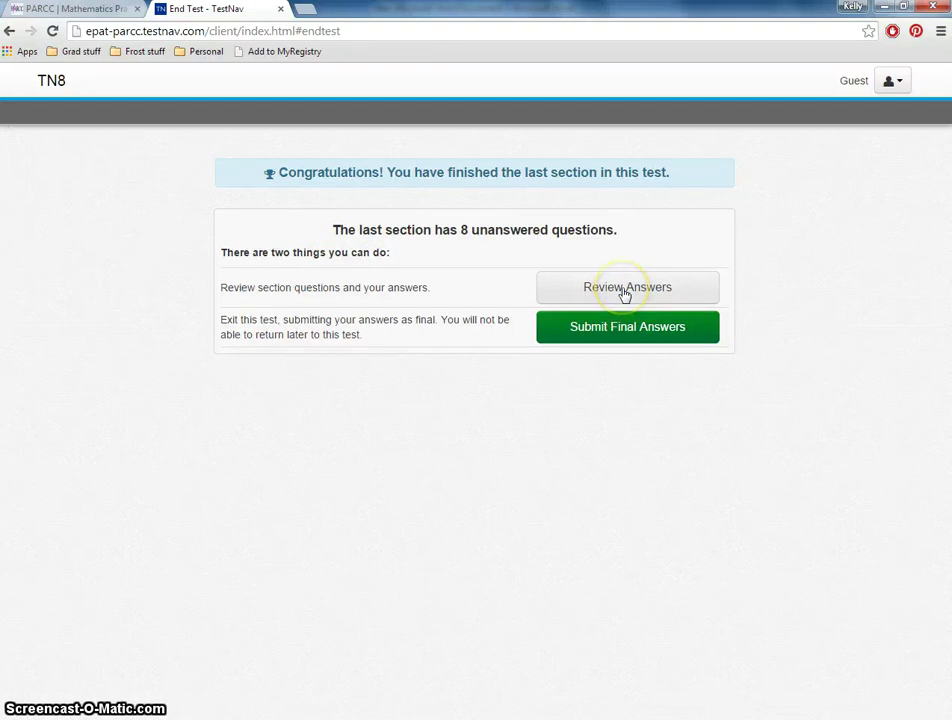
Step: Submit the final answers and confirm, ending on the logout-complete page
click(619, 331)
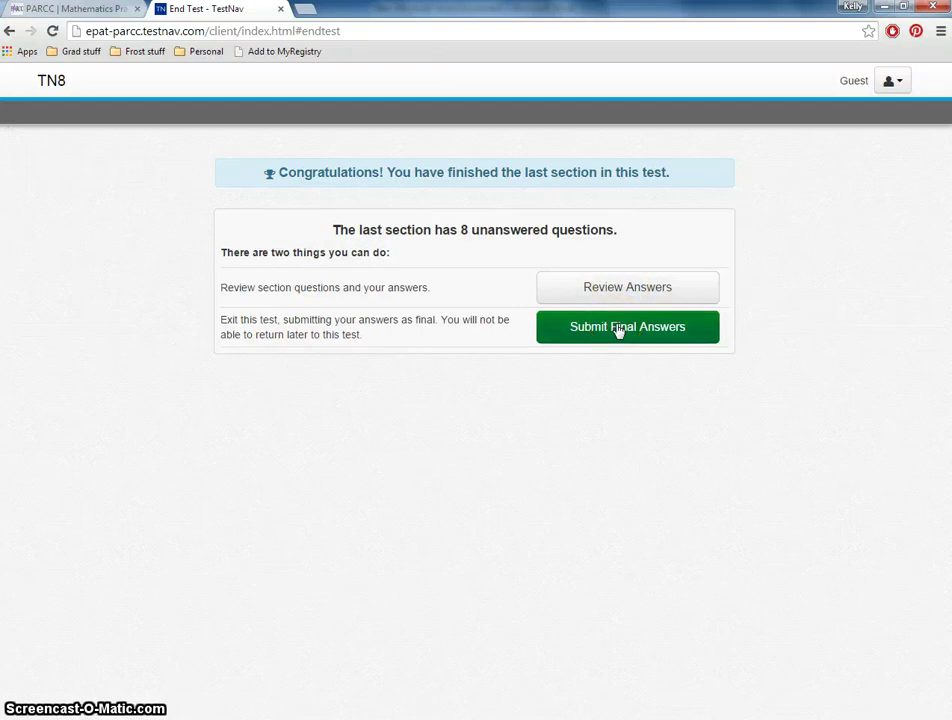
click(619, 331)
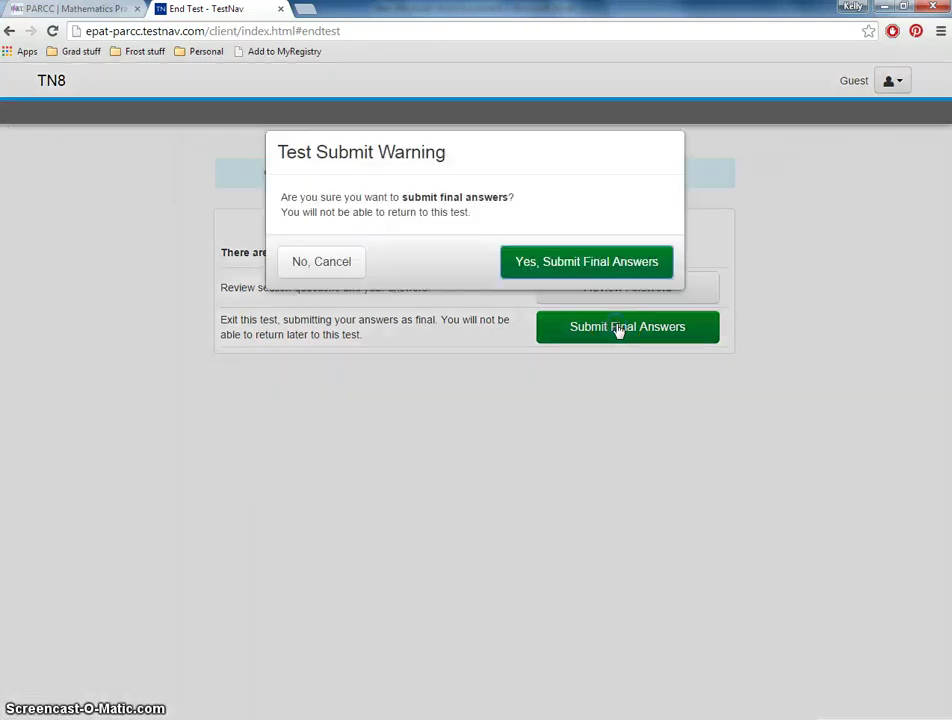
click(595, 268)
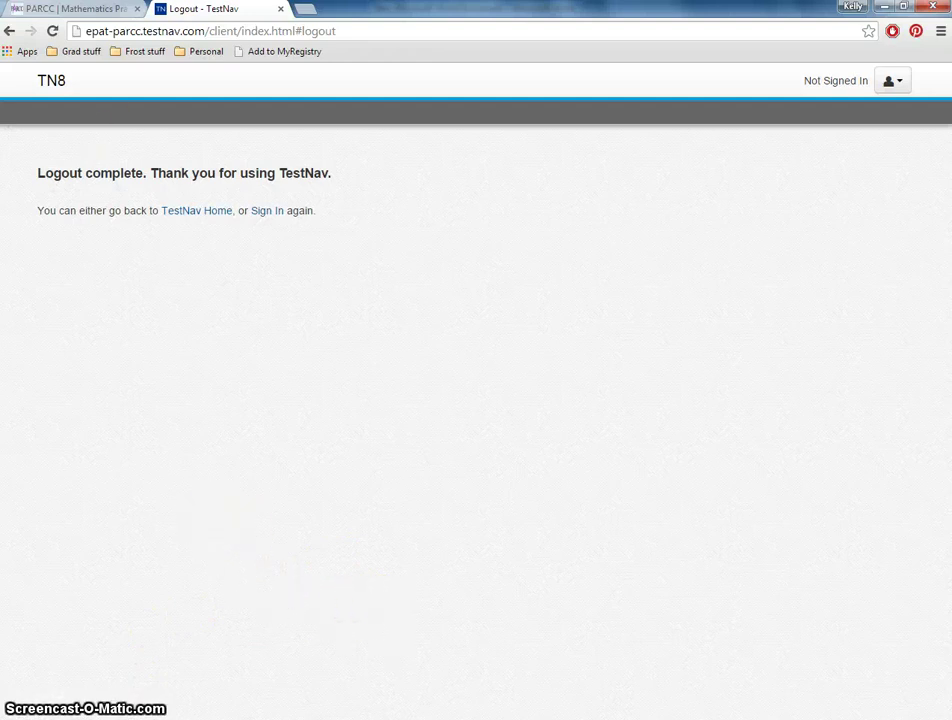
Step: Go back to the PARCC Mathematics Practice Tests page listing Grade 7's PBA and EOY tests
click(77, 8)
scroll(290, 500, up, 3)
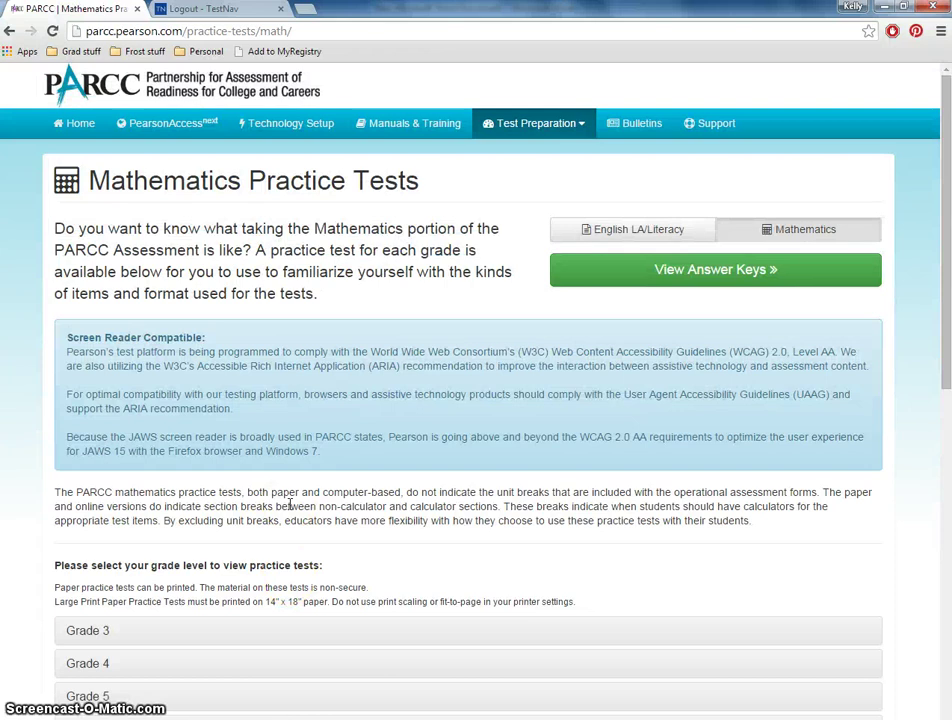
scroll(290, 505, down, 3)
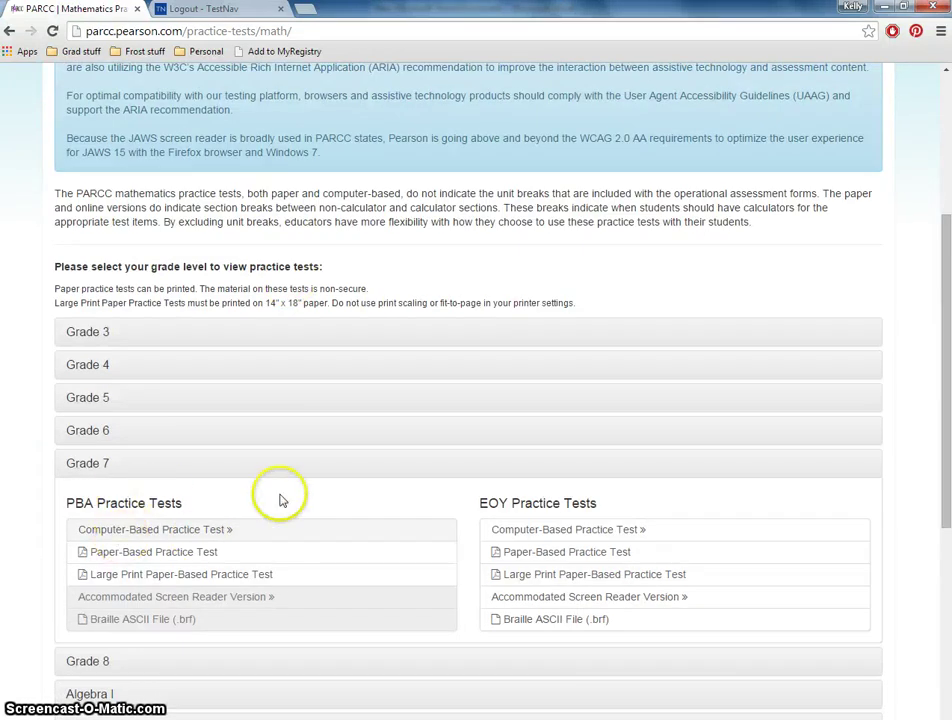